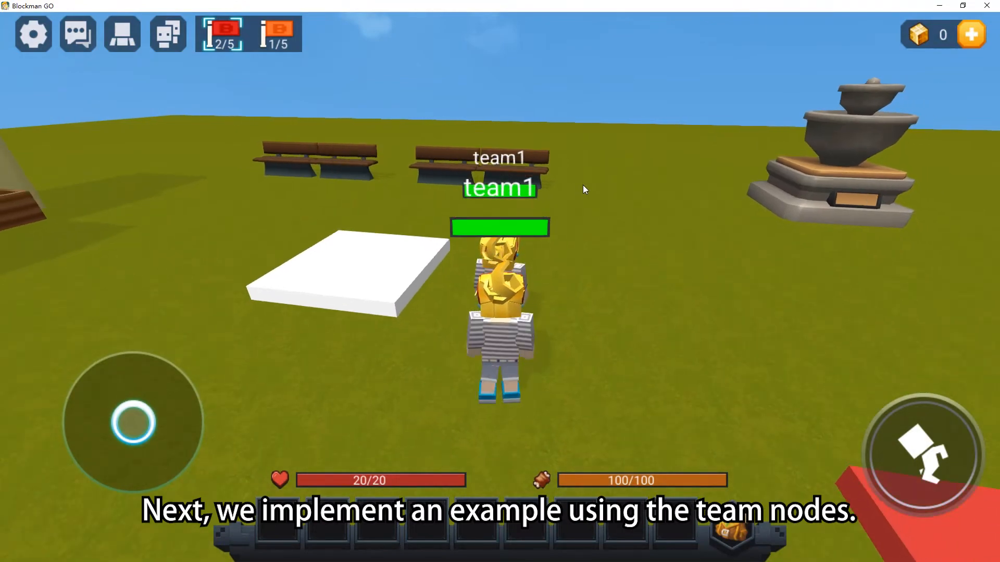
Walk the player character onto the white part to test its team effect, and return to the teammate
key("a")
left_click_drag(688, 165, 446, 177)
key("s")
key("a")
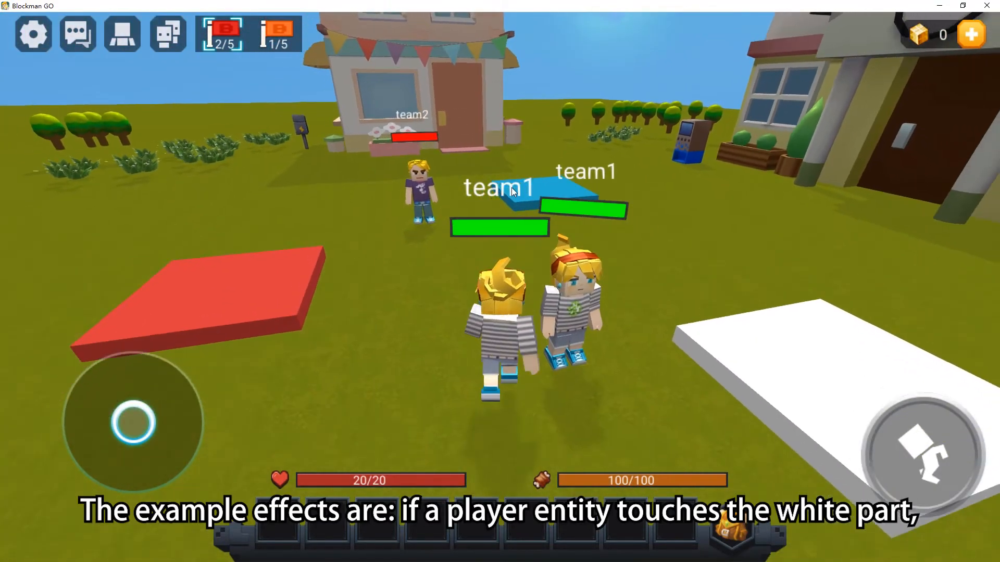
key("s")
key("d")
key("w")
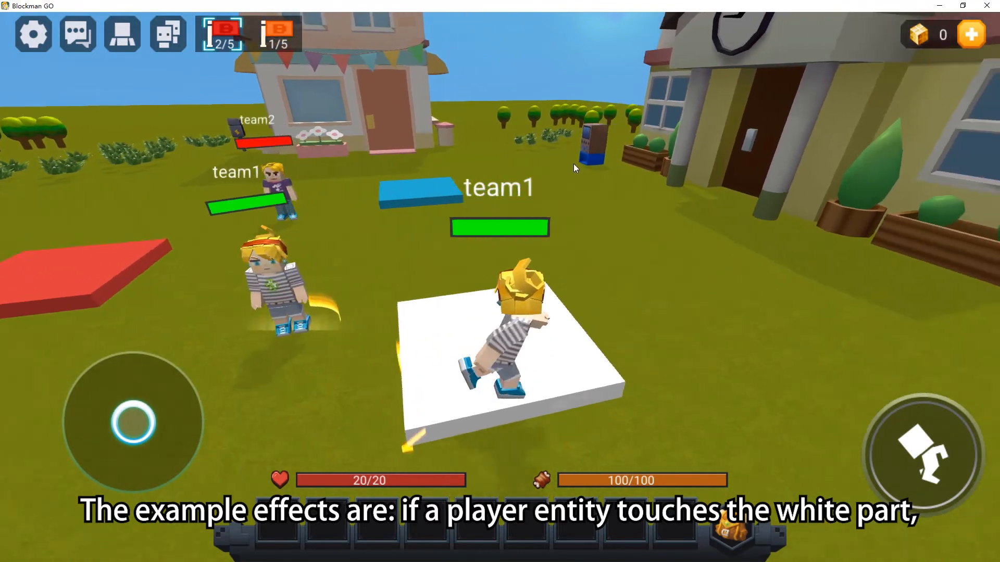
key("s")
key("a")
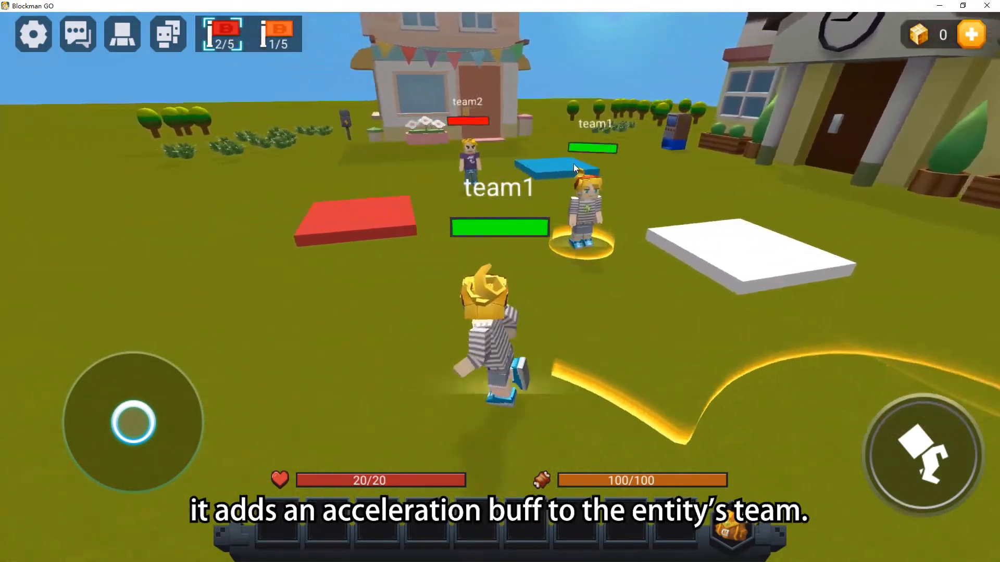
key("w")
key("d")
key("w")
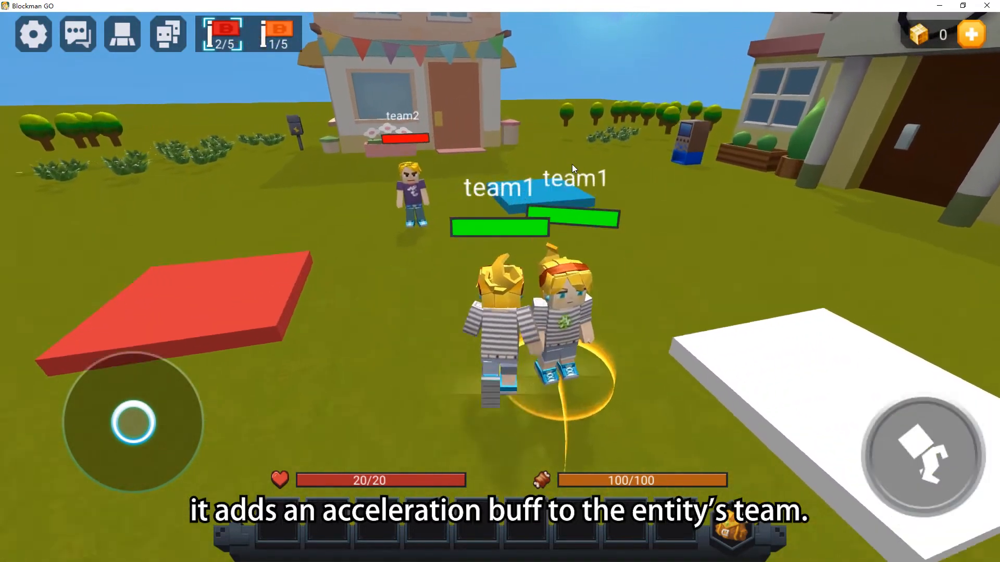
Walk the player character onto the blue part to test its effect on the team's acceleration buff
left_click_drag(691, 162, 472, 166)
key("s")
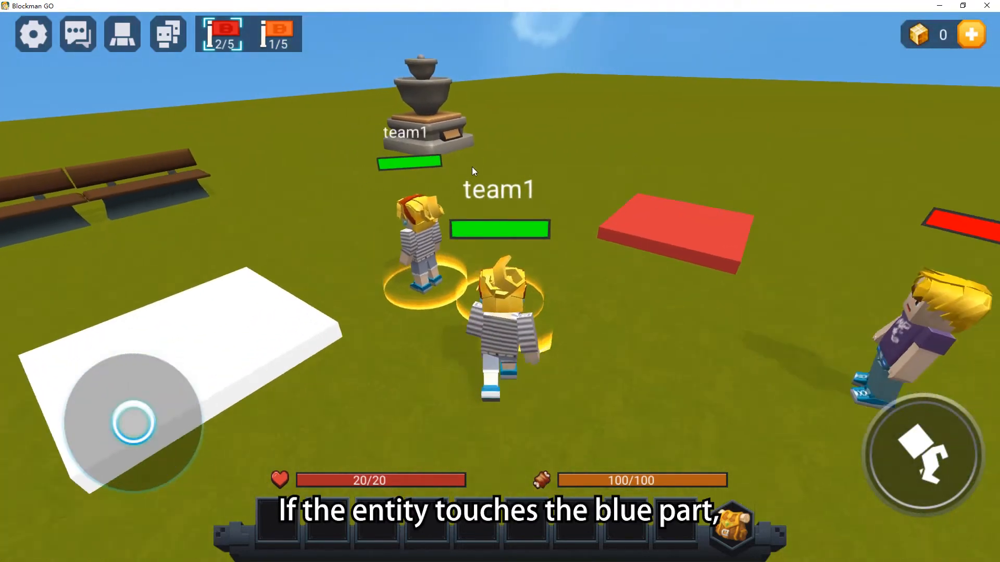
key("d")
key("s")
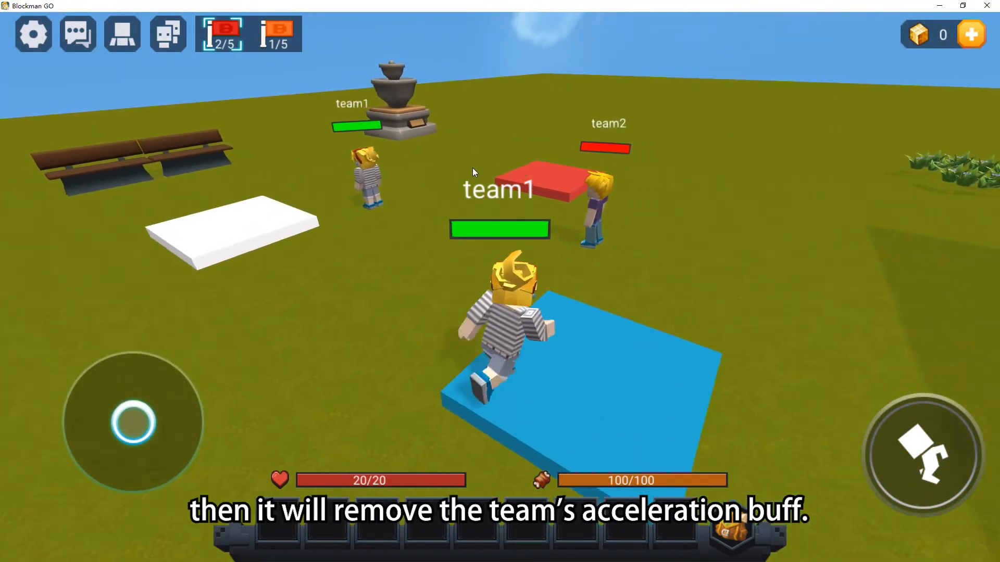
Walk the player character onto the red part to test how it changes the character's team
key("a")
key("w")
left_click_drag(571, 239, 532, 195)
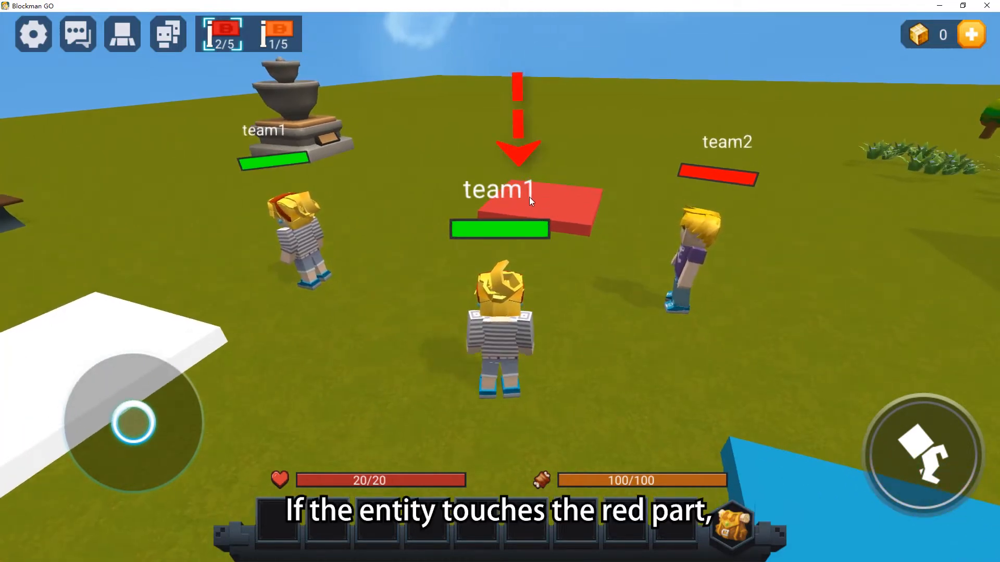
key("w")
key("d")
key("a")
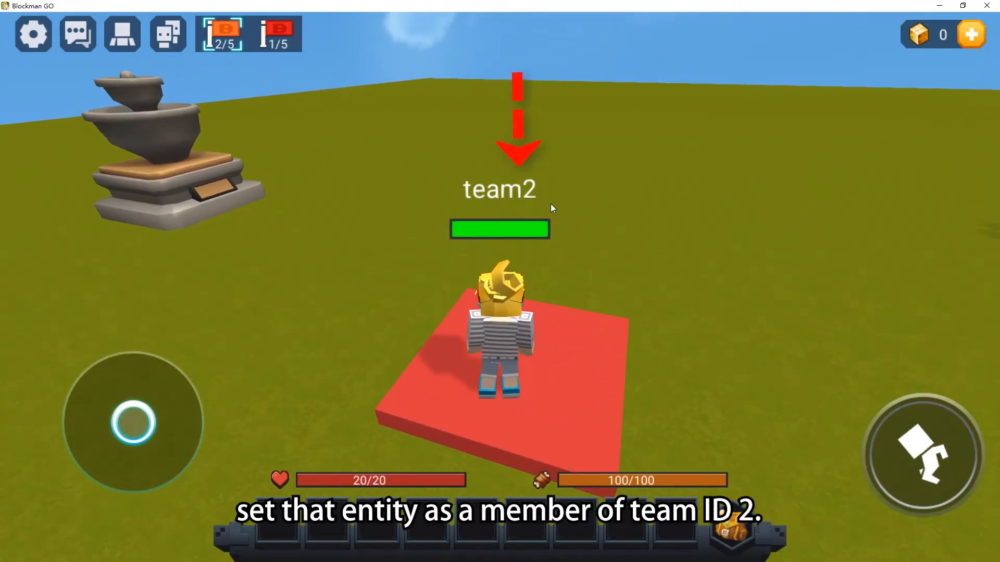
key("s")
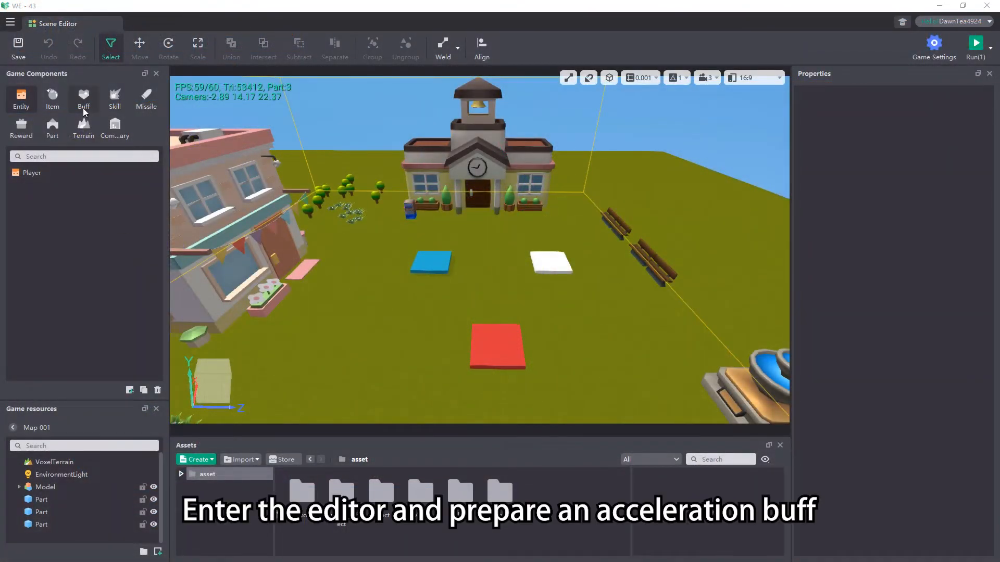
Examine the properties of the Accelerate buff and of the white and red parts in the scene
left_click(83, 99)
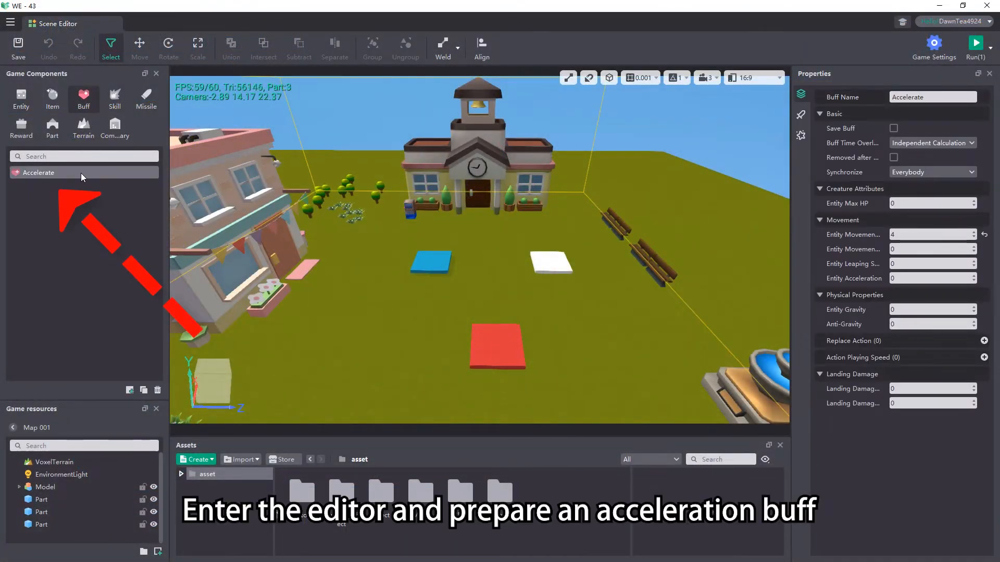
left_click(523, 263)
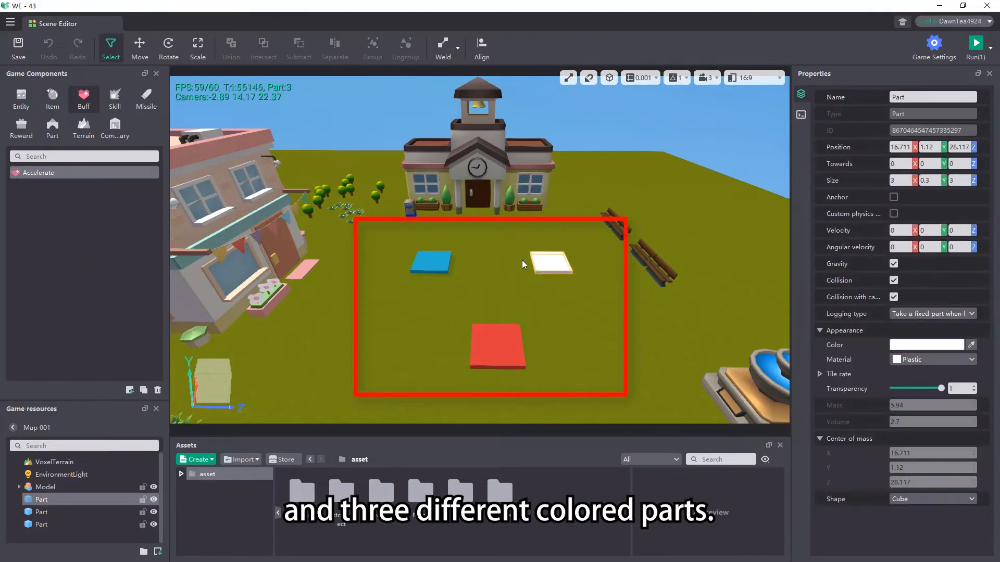
left_click(505, 350)
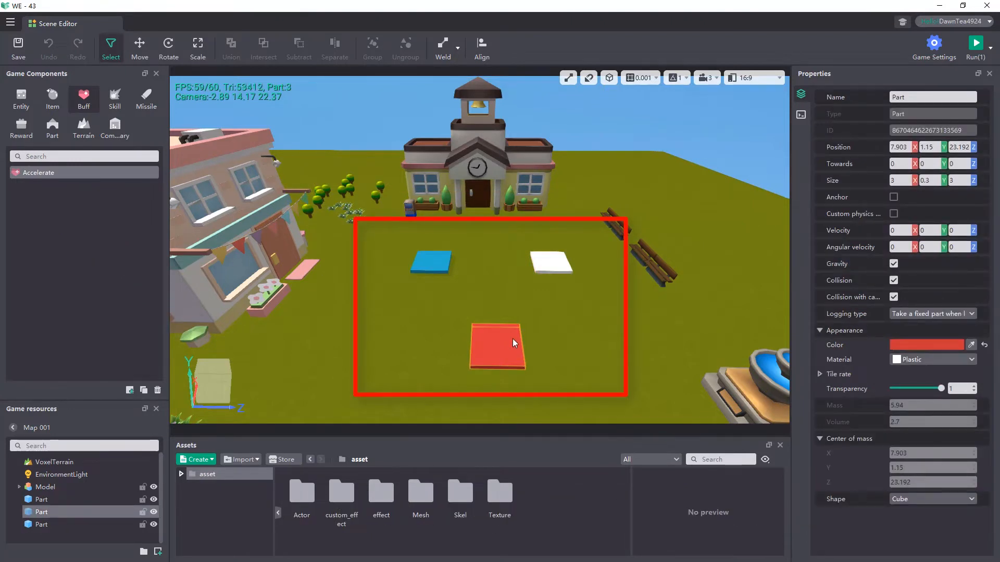
Review the team options in the game settings, including Automatic Team Matching, and close the settings
left_click(933, 47)
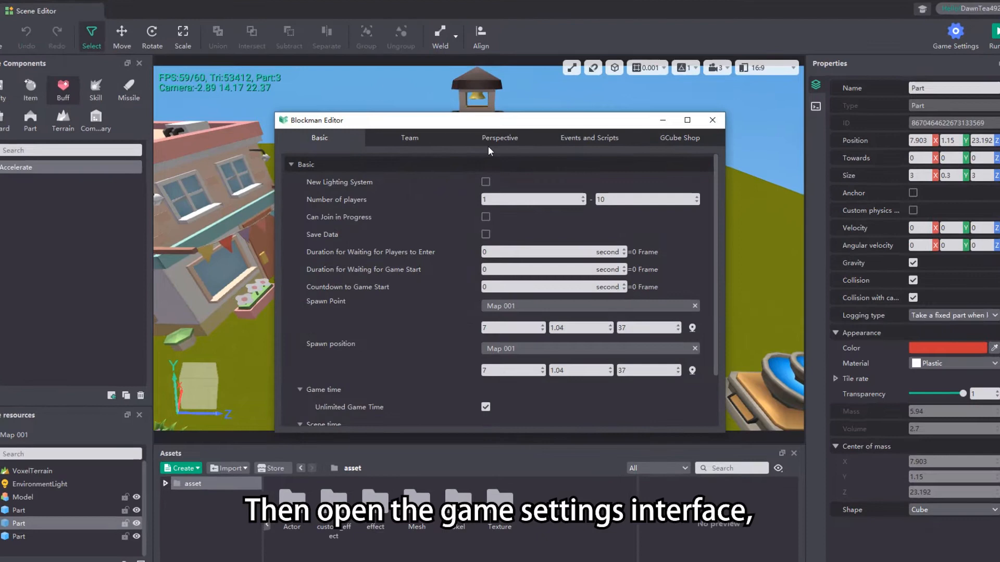
left_click(409, 138)
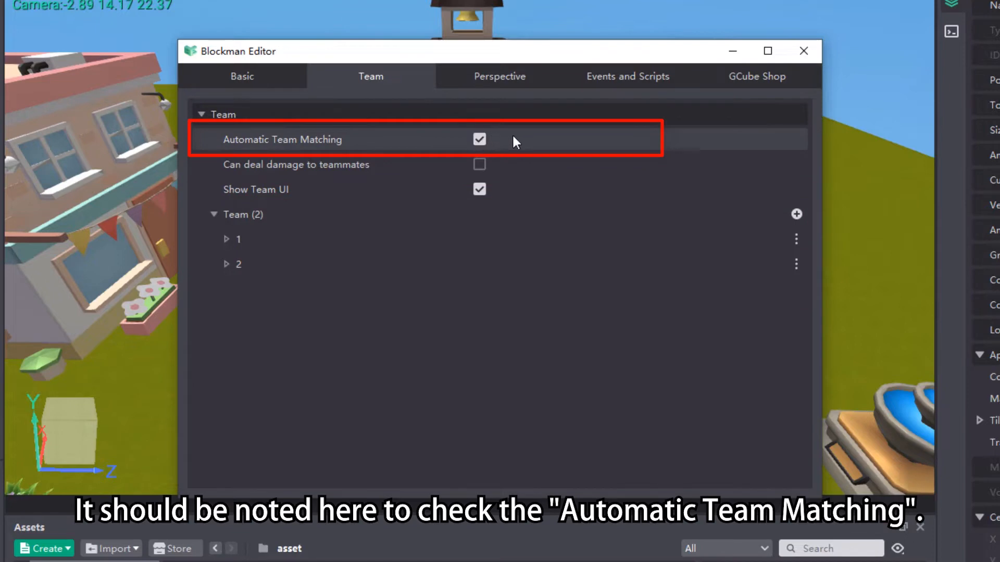
left_click(803, 51)
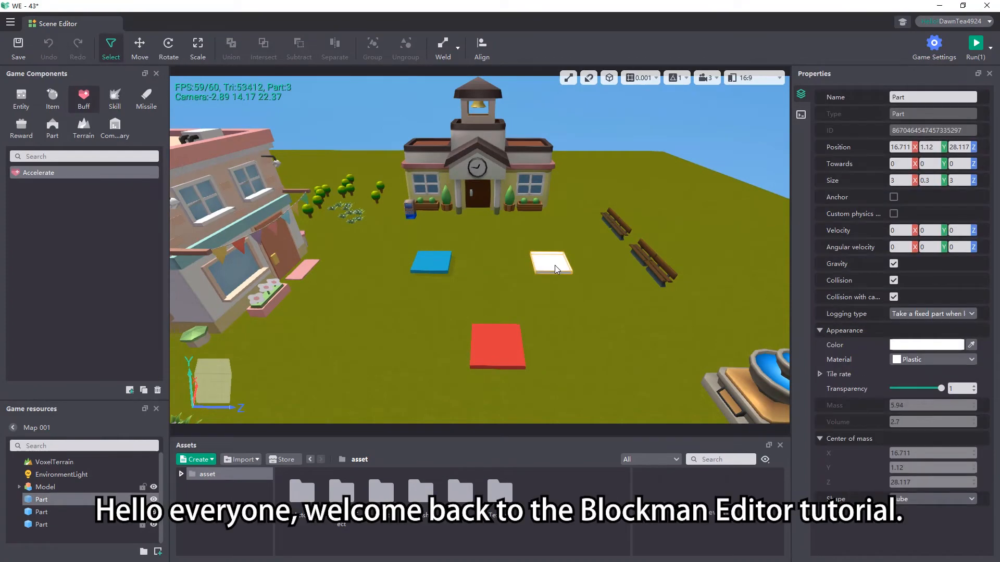
Create a "When the part is touched by an entity" trigger for the white part
left_click(812, 114)
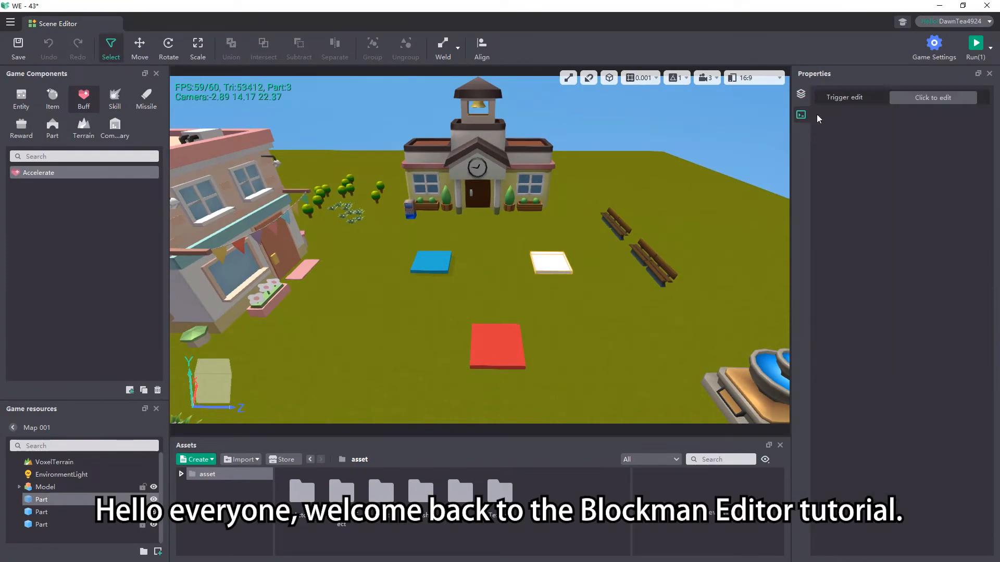
left_click(924, 99)
left_click(497, 315)
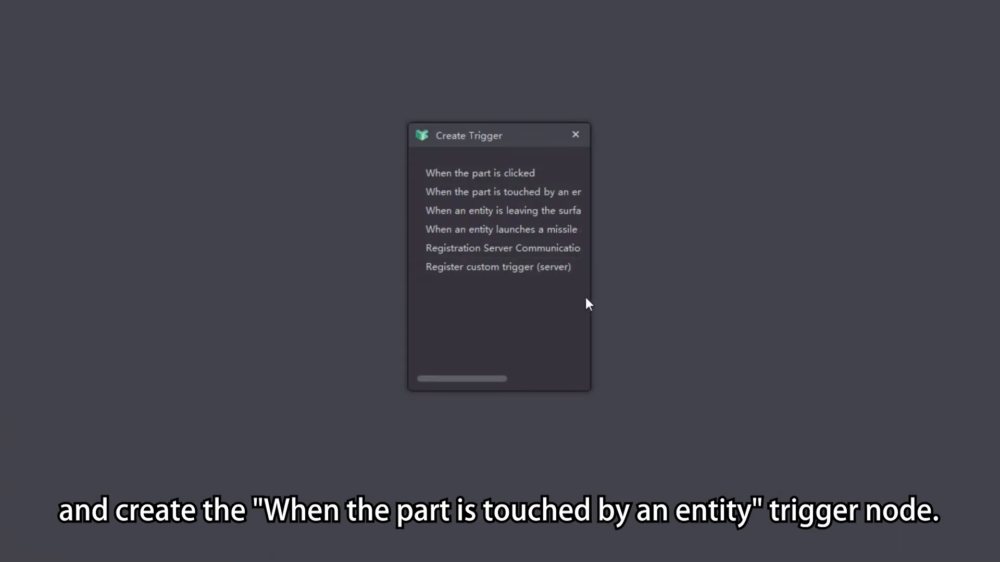
left_click_drag(593, 300, 769, 294)
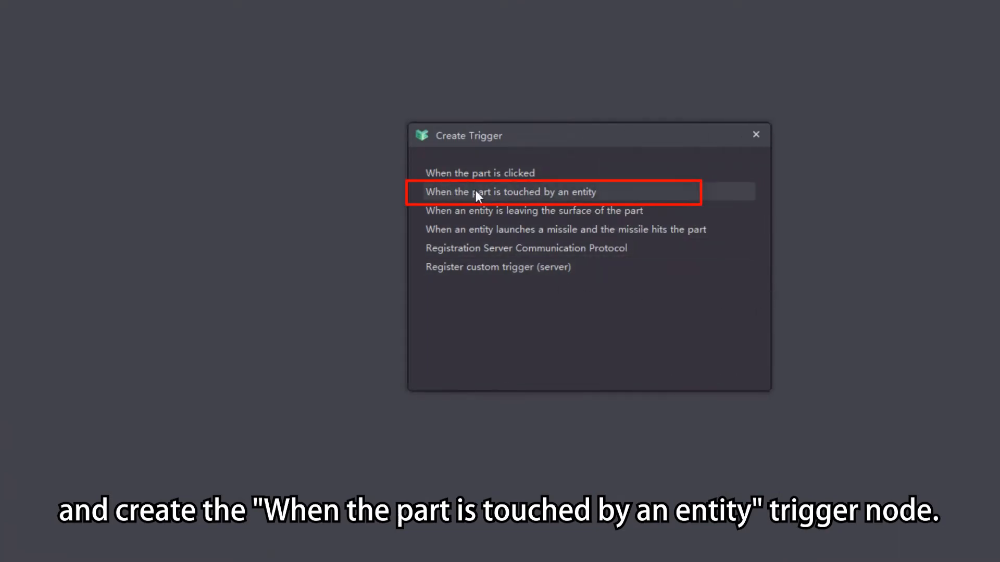
left_click(535, 191)
Connect an "Add buff to team" action from the Team category to the white part's touch trigger
left_click_drag(213, 257, 148, 195)
left_click_drag(210, 232, 265, 124)
scroll(284, 312, "down", 3)
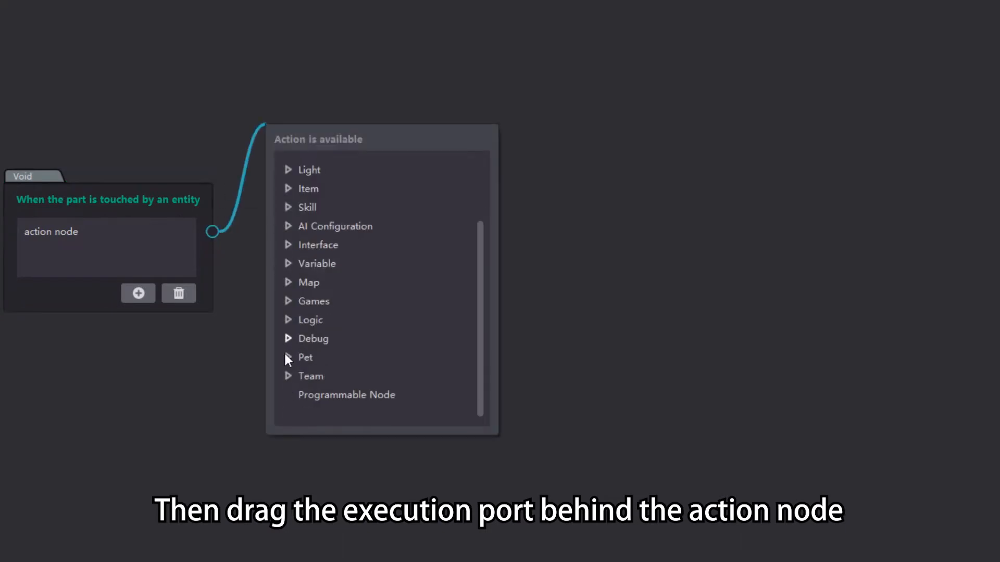
left_click(292, 373)
scroll(333, 307, "down", 3)
left_click(371, 322)
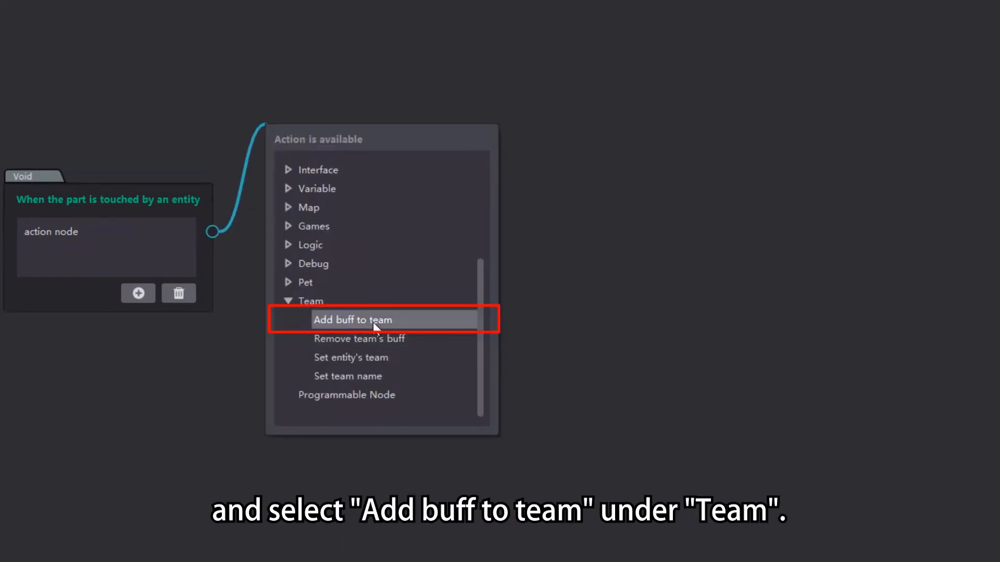
left_click(376, 321)
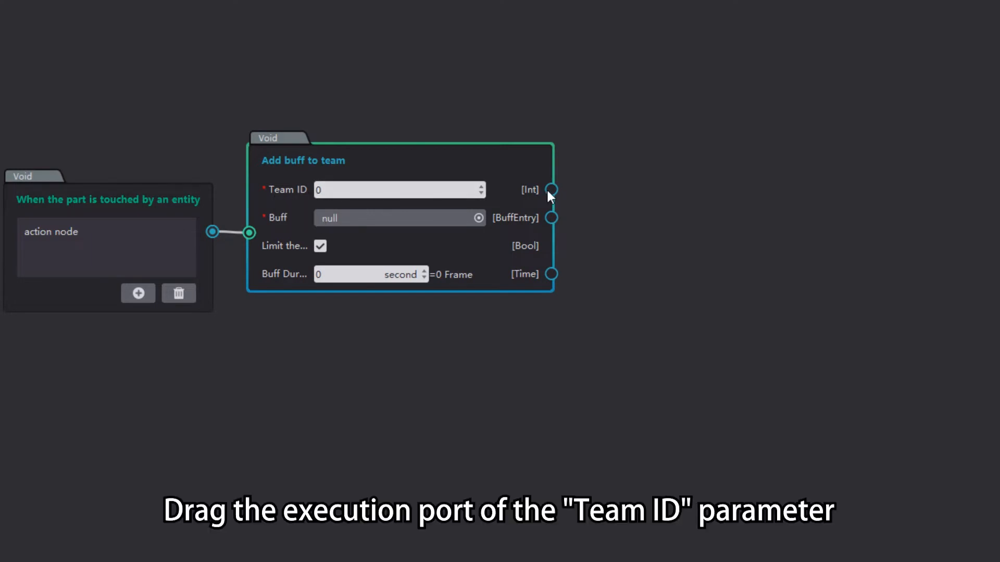
Feed the Team ID parameter of the "Add buff to team" node from an "Obtain entity team" node
left_click_drag(551, 189, 580, 114)
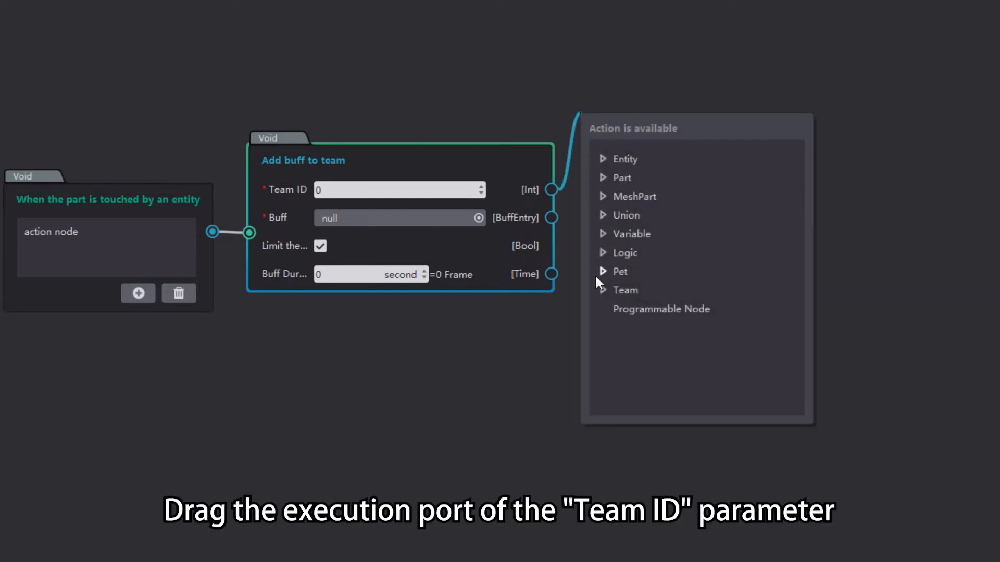
left_click(604, 290)
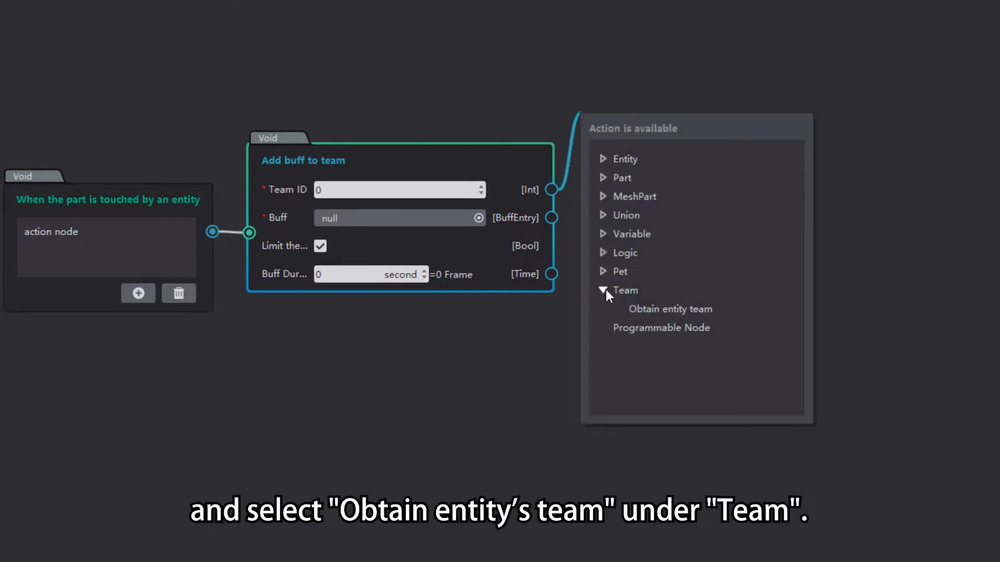
left_click(646, 309)
left_click_drag(715, 264, 453, 263)
Set the Entity parameter of "Obtain entity team" to "The entity which touches the part" and space out the connected nodes
left_click_drag(525, 205, 545, 99)
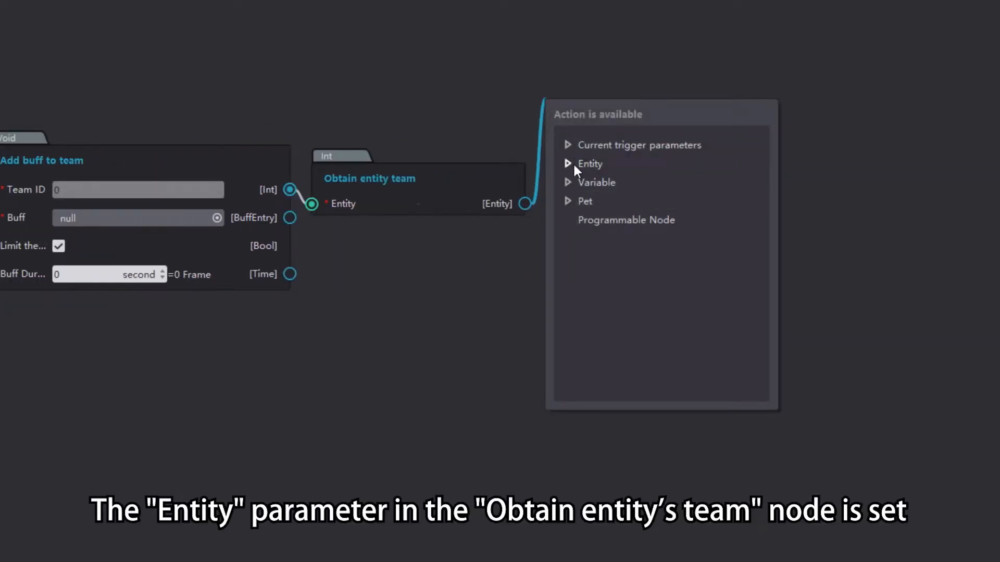
left_click(568, 145)
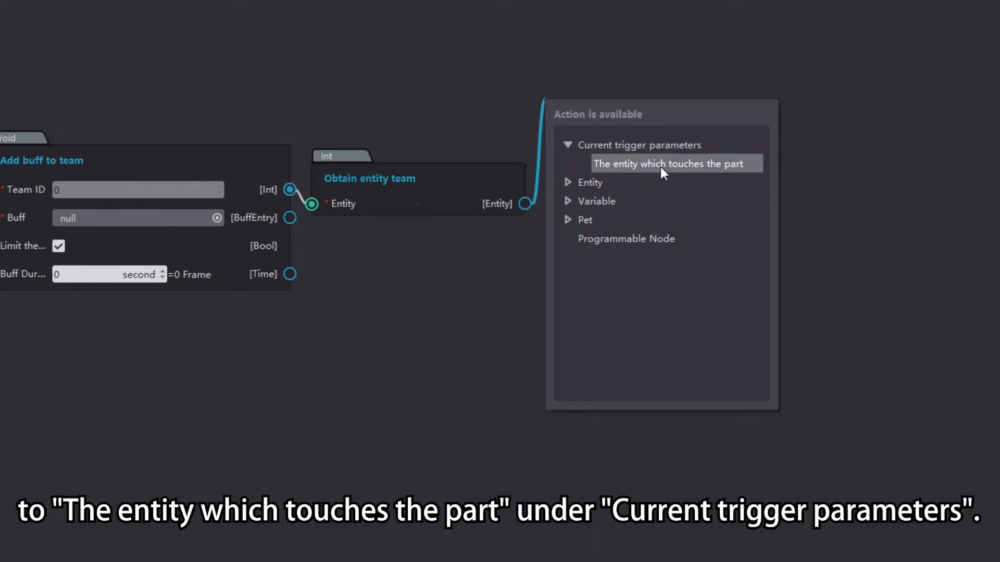
left_click(661, 167)
left_click_drag(458, 265, 642, 264)
left_click_drag(600, 233, 656, 233)
Set the Buff parameter of the "Add buff to team" node to Accelerate
left_click(495, 163)
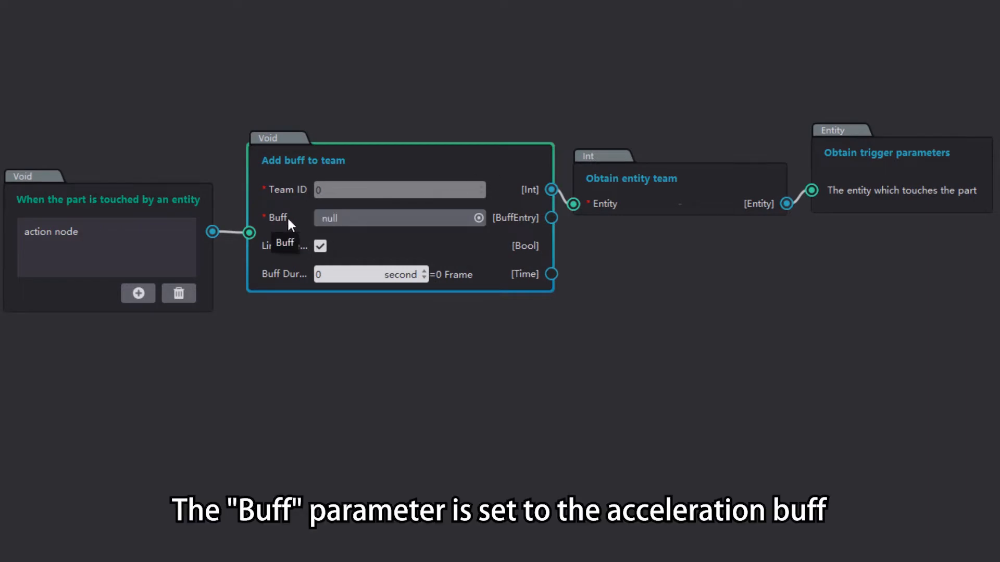
left_click(478, 218)
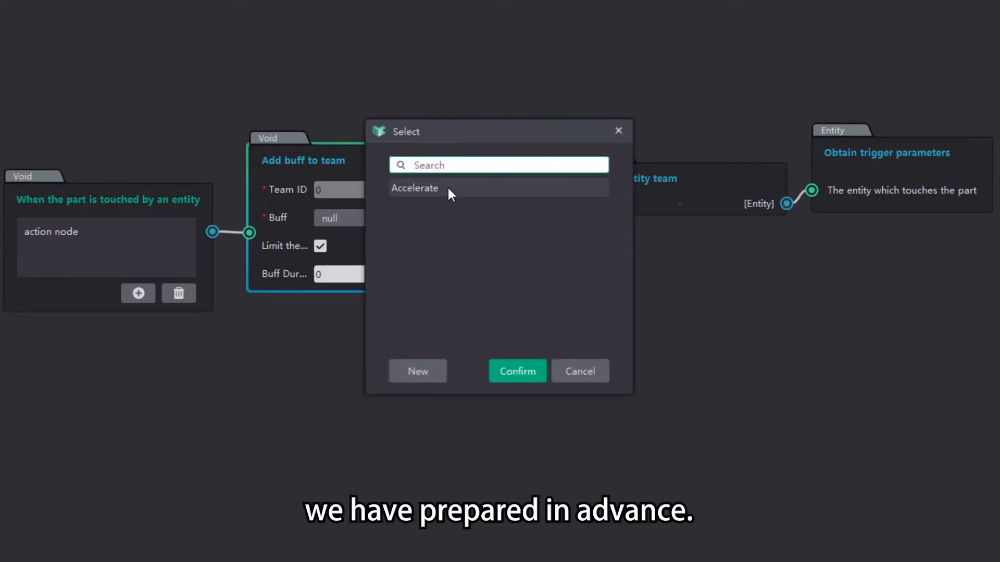
left_click(467, 190)
left_click(517, 371)
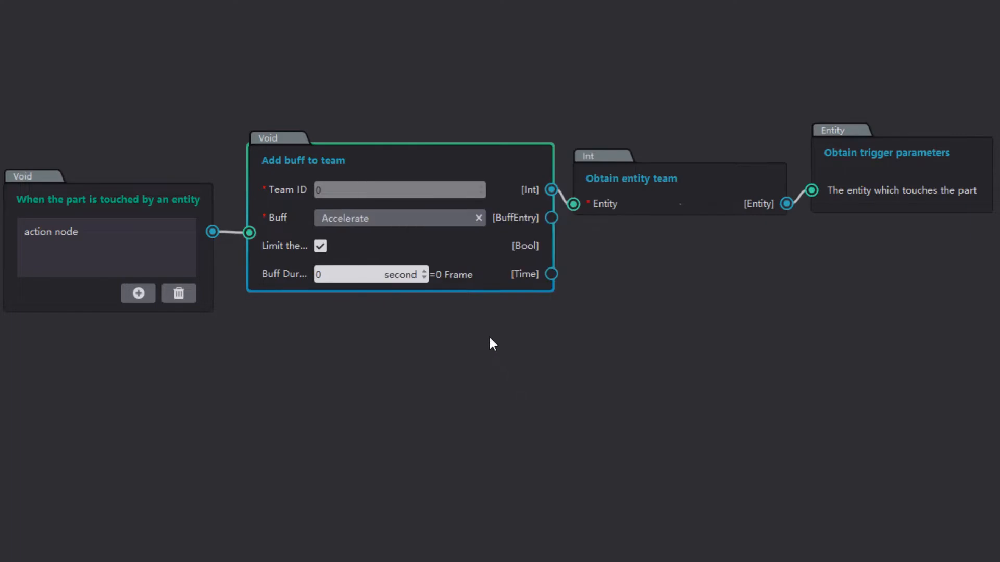
Turn off the time limit on the "Add buff to team" node and close the white part's event editor
left_click(320, 247)
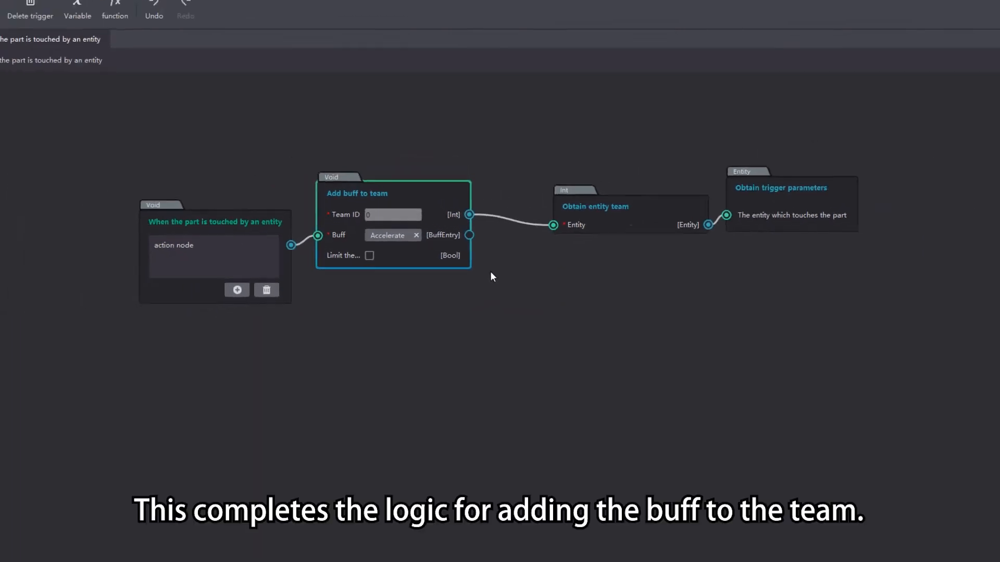
left_click(490, 272)
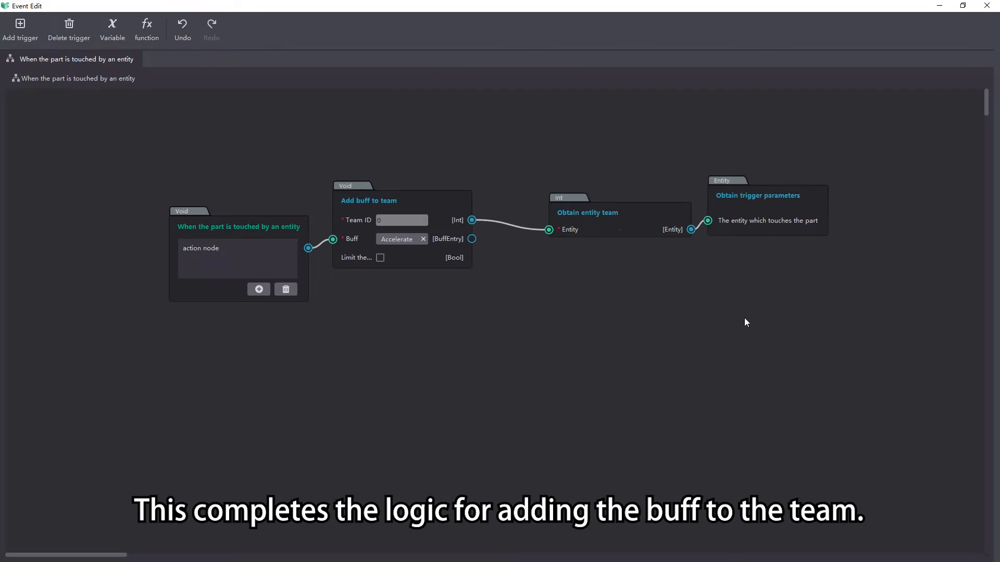
left_click_drag(775, 299, 214, 163)
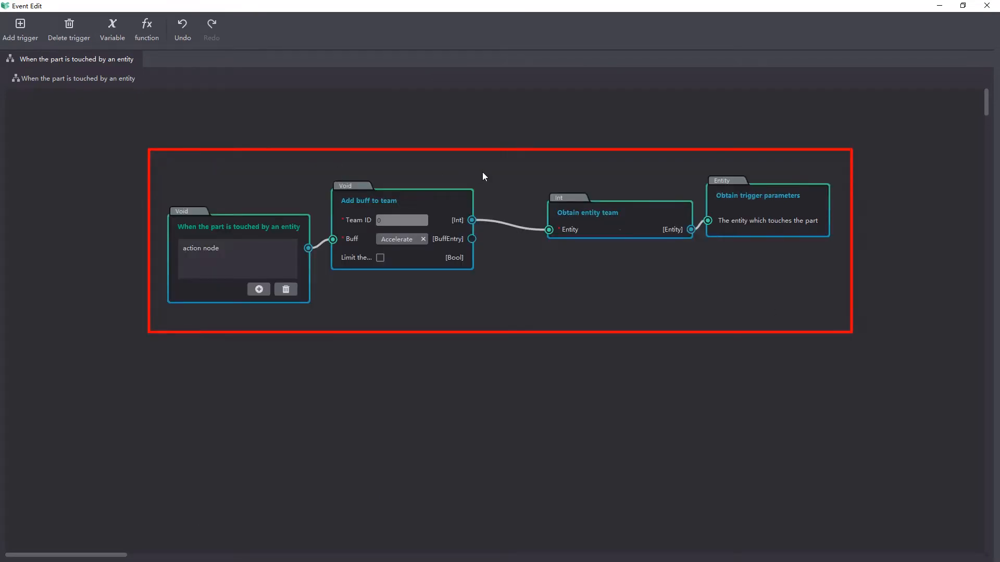
left_click(512, 169)
left_click(984, 4)
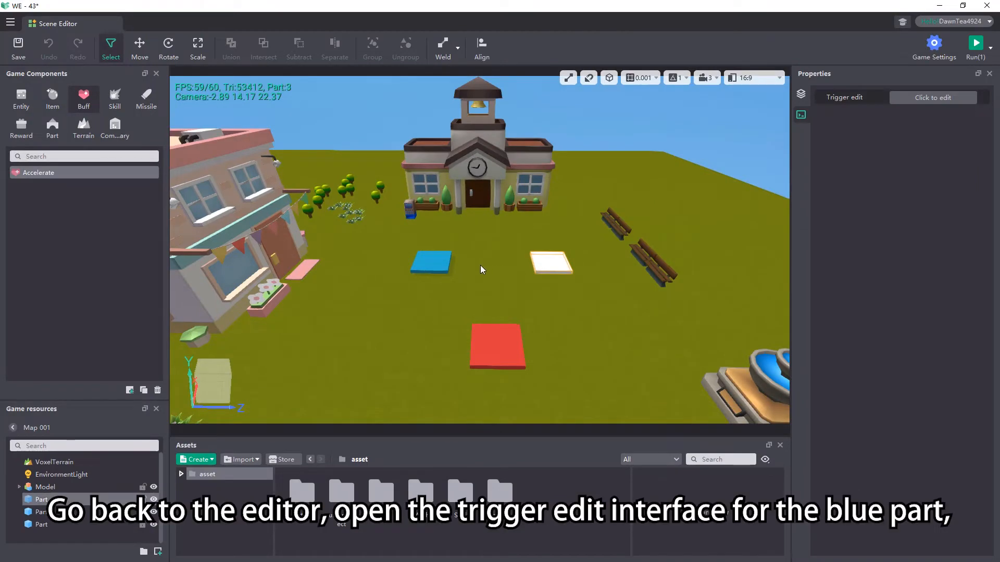
Create a "When the part is touched by an entity" trigger for the blue part and reposition its node on the canvas
left_click(433, 262)
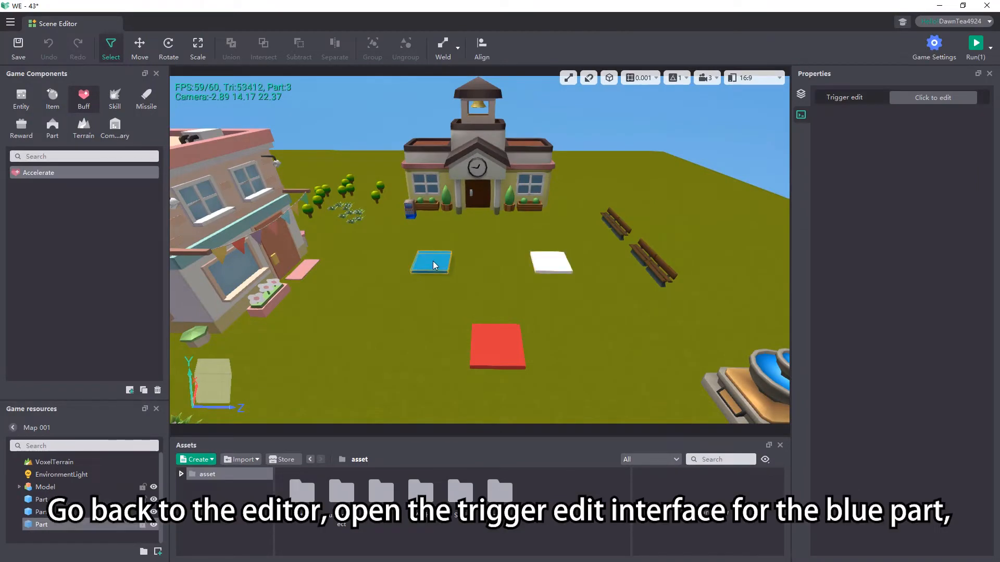
left_click(913, 101)
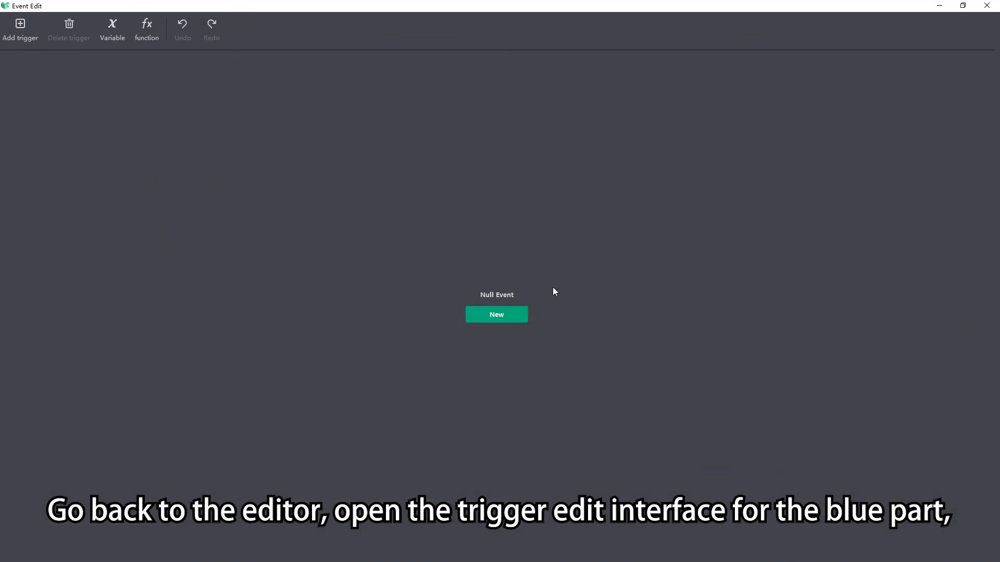
left_click(499, 314)
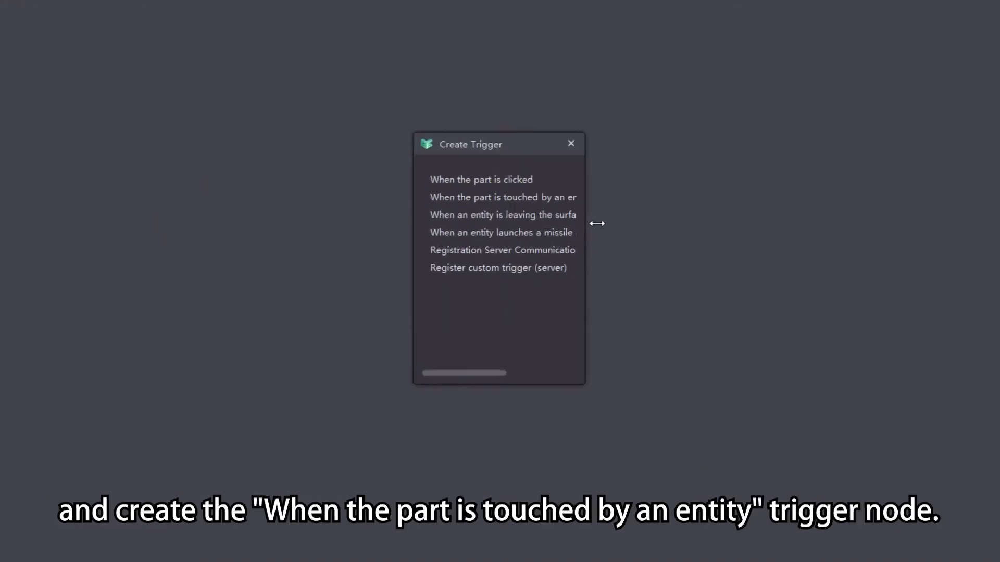
left_click_drag(598, 223, 692, 221)
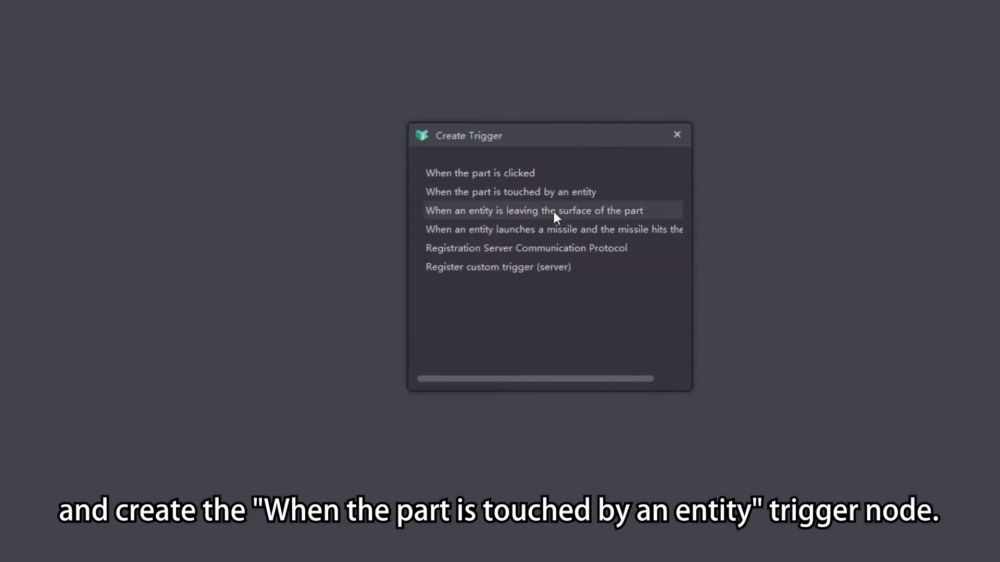
left_click(558, 192)
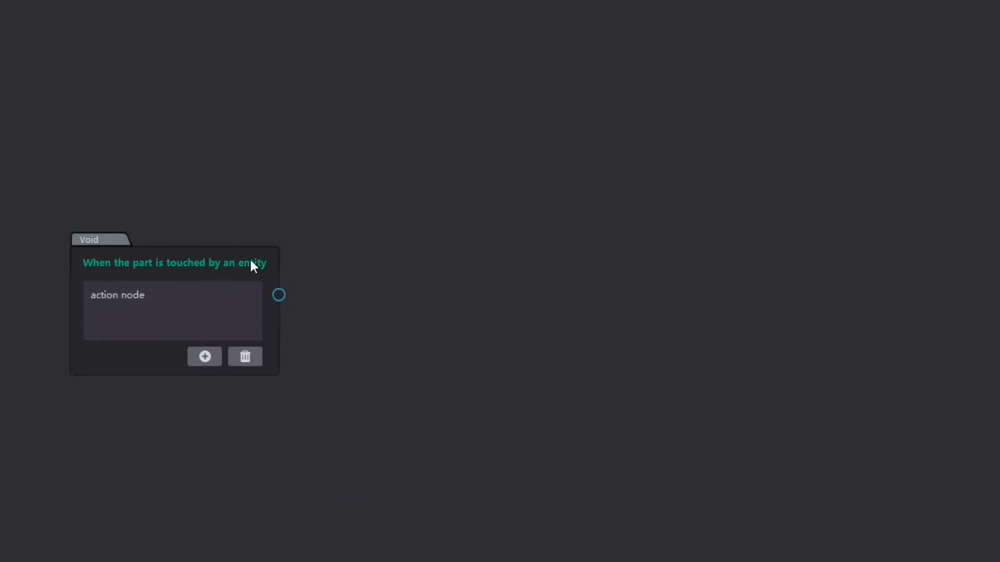
left_click_drag(250, 264, 194, 187)
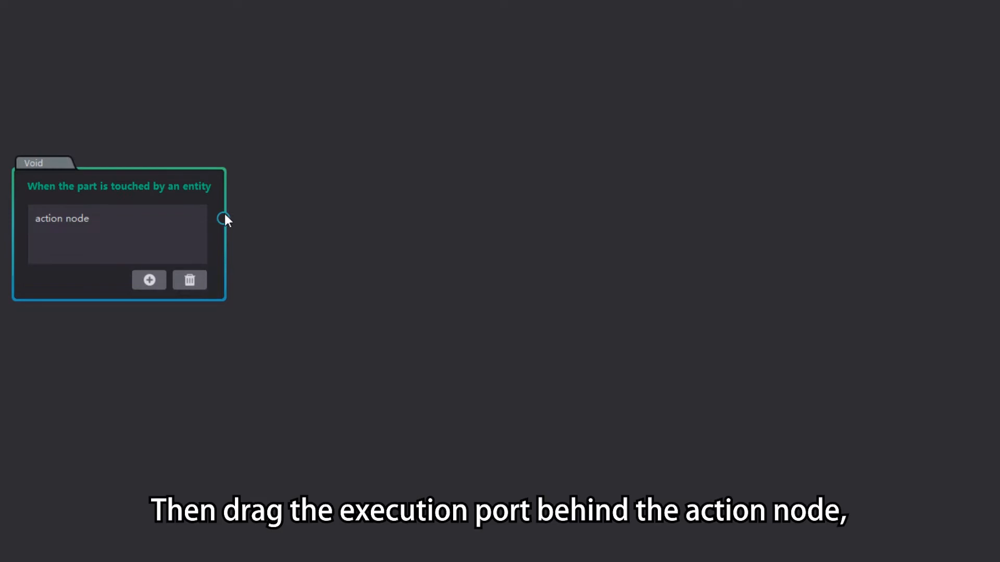
Attach the Entity action "Remove buff by types" to the blue part's trigger and place the node beside it
left_click_drag(224, 219, 301, 78)
scroll(322, 348, "down", 2)
left_click(322, 328)
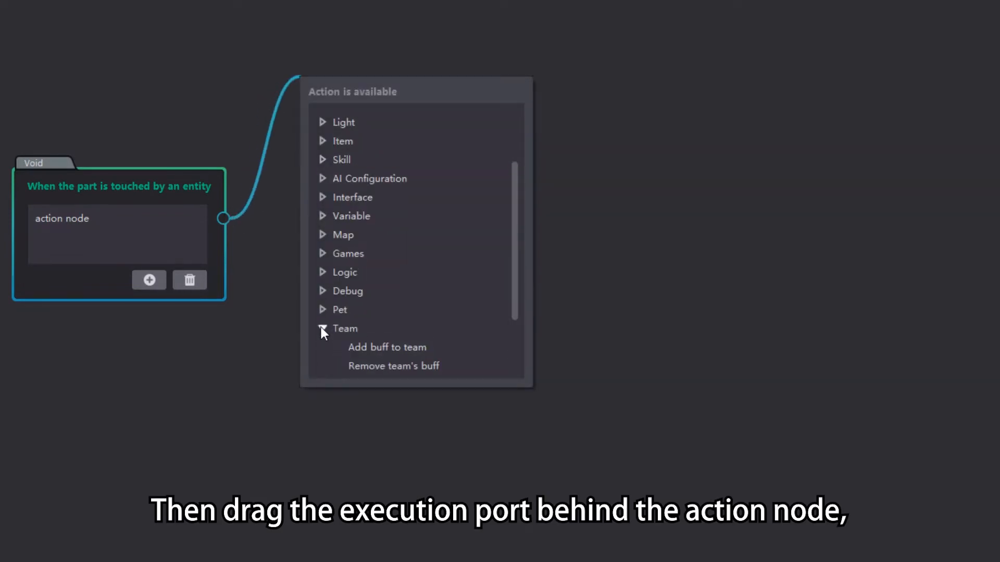
scroll(320, 327, "down", 2)
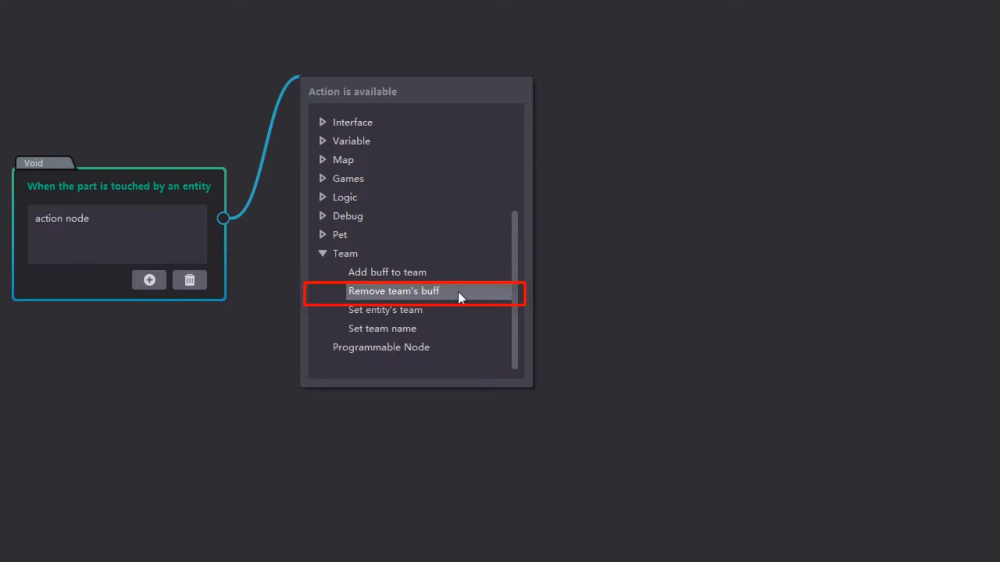
scroll(375, 219, "up", 5)
left_click(322, 122)
scroll(417, 235, "down", 8)
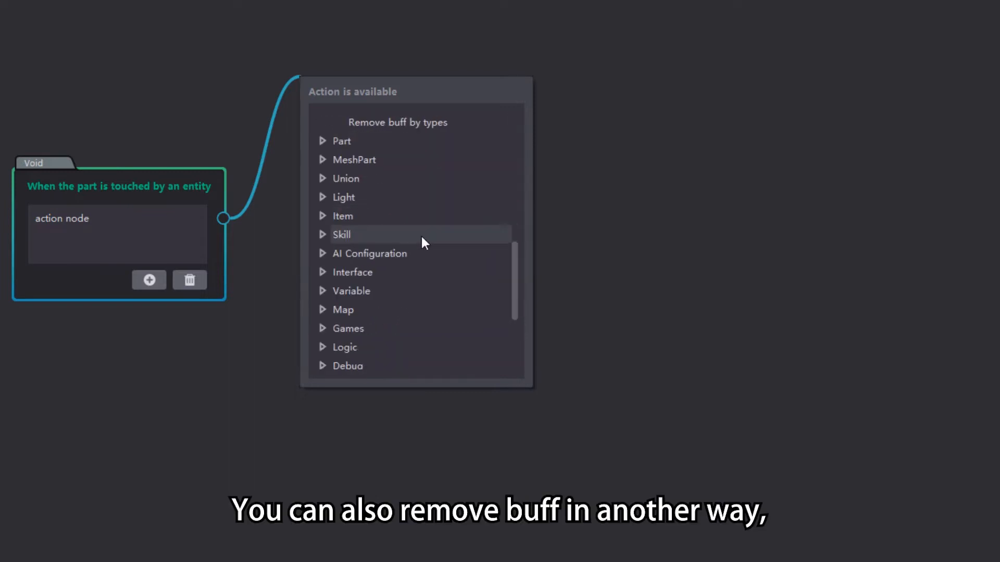
scroll(413, 239, "up", 2)
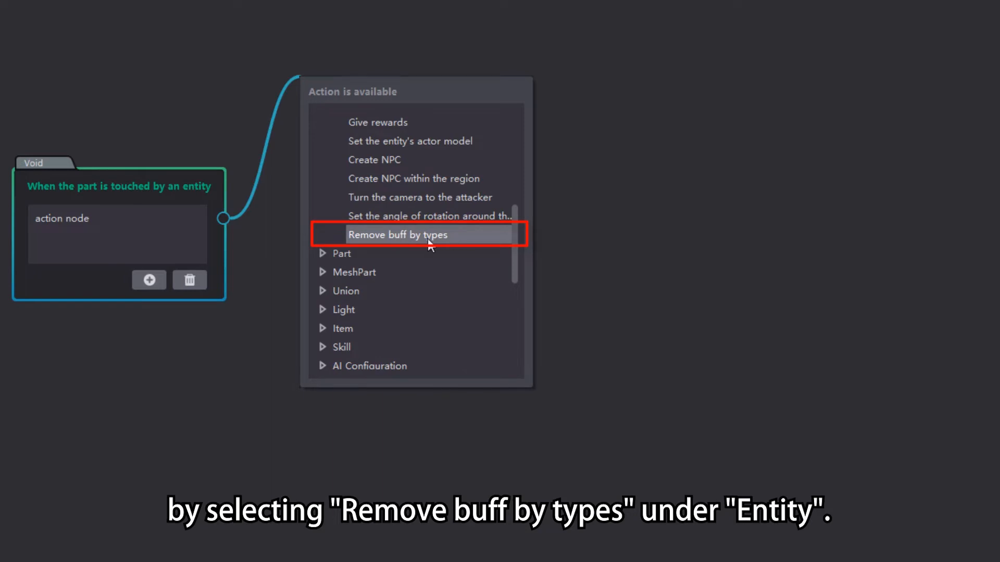
left_click(427, 237)
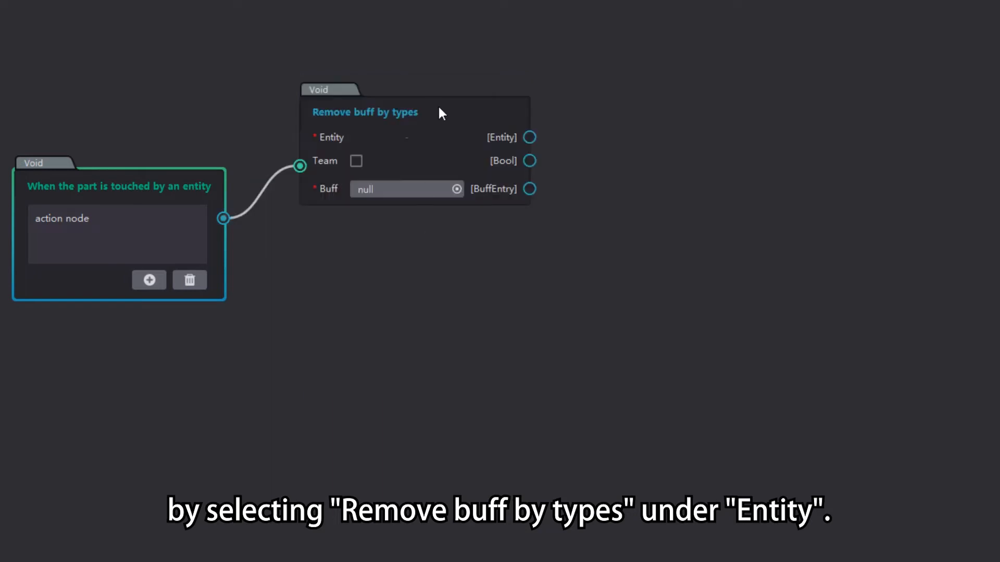
mouse_move(439, 105)
left_mouse_down()
mouse_move(419, 145)
mouse_move(392, 168)
left_mouse_up()
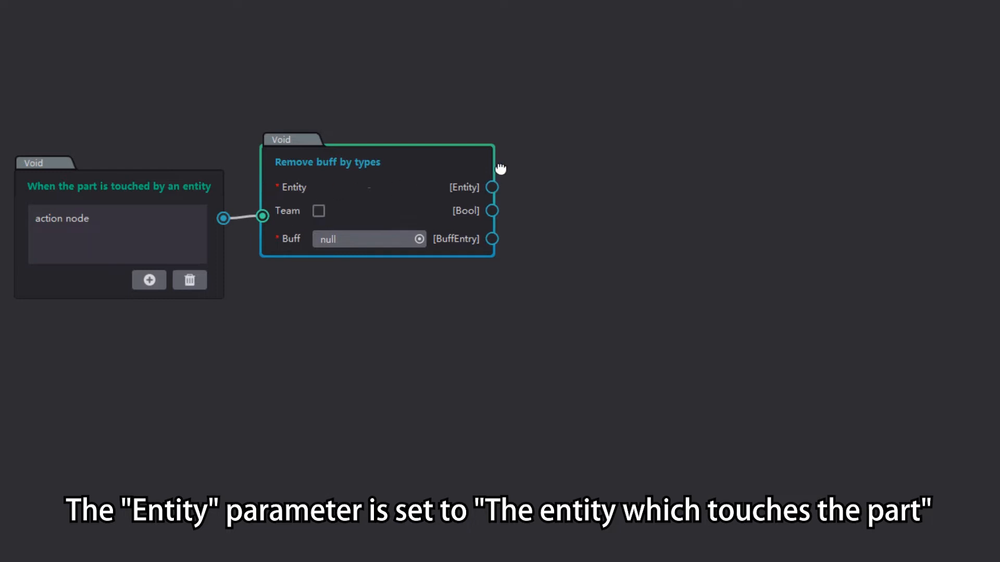
Set the Entity parameter of "Remove buff by types" to "The entity which touches the part"
left_click_drag(491, 187, 518, 97)
left_click(541, 143)
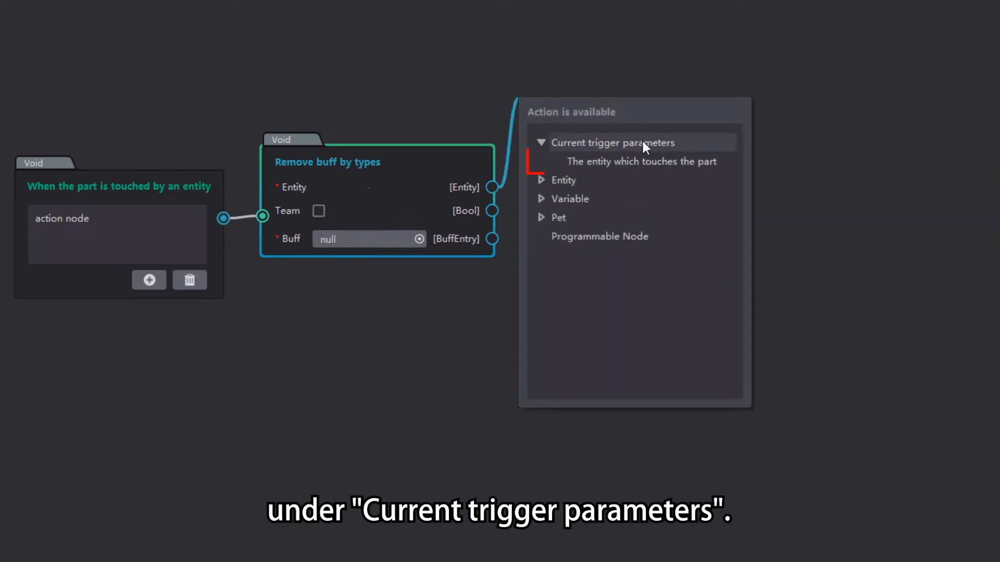
left_click(618, 162)
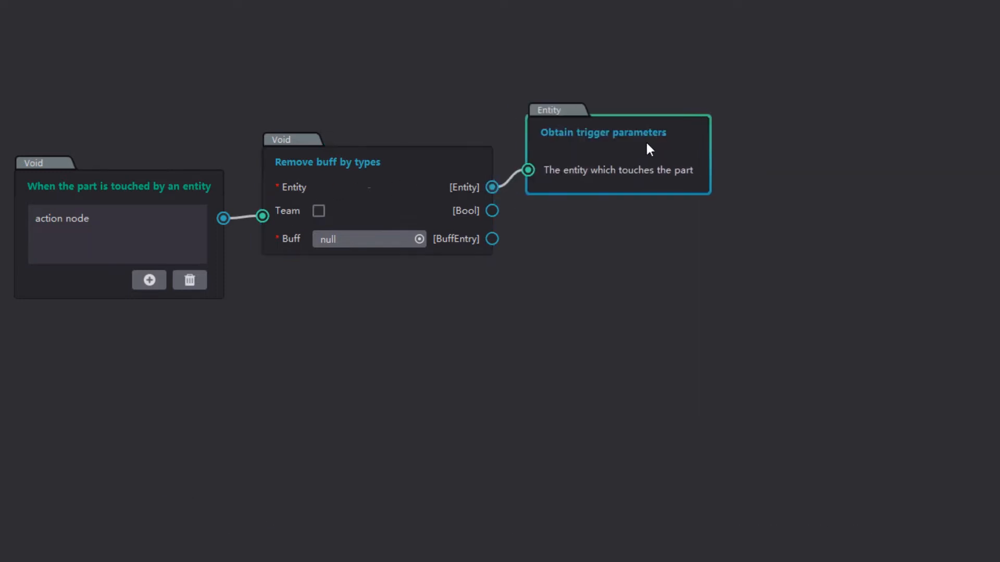
Enable Team and set Buff to Accelerate on the "Remove buff by types" node, closing the blue part's event editor
left_click(326, 212)
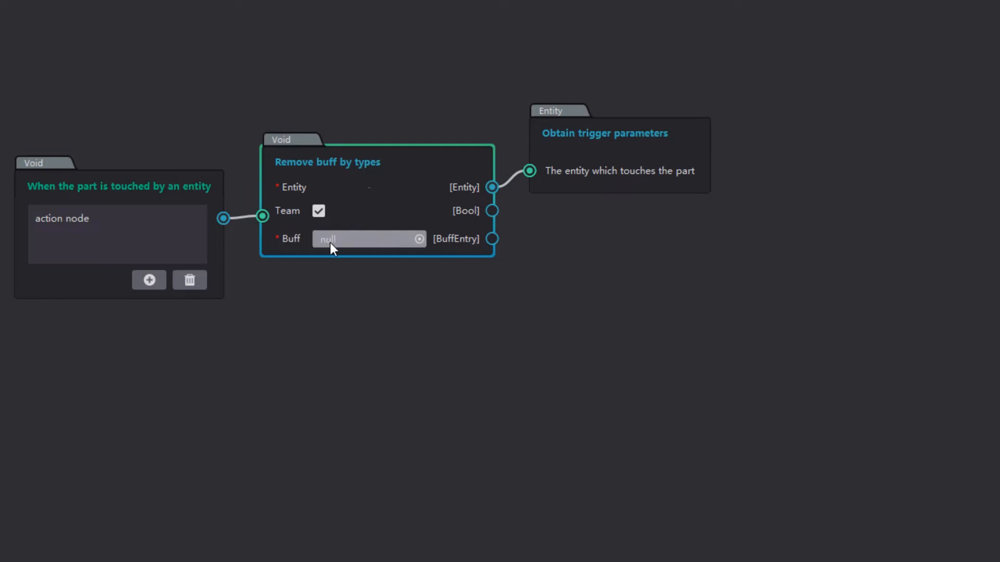
left_click(419, 239)
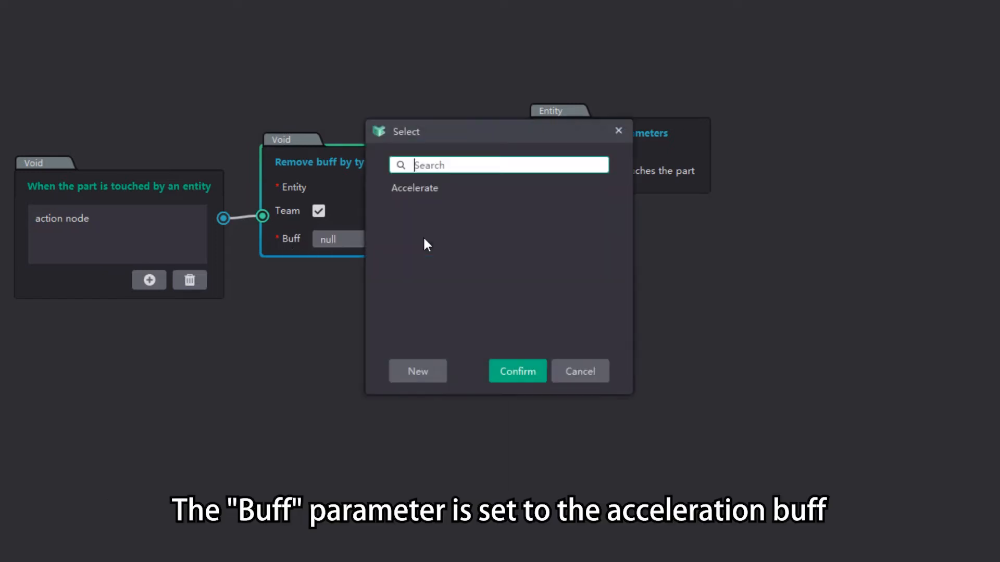
left_click(434, 189)
left_click(517, 374)
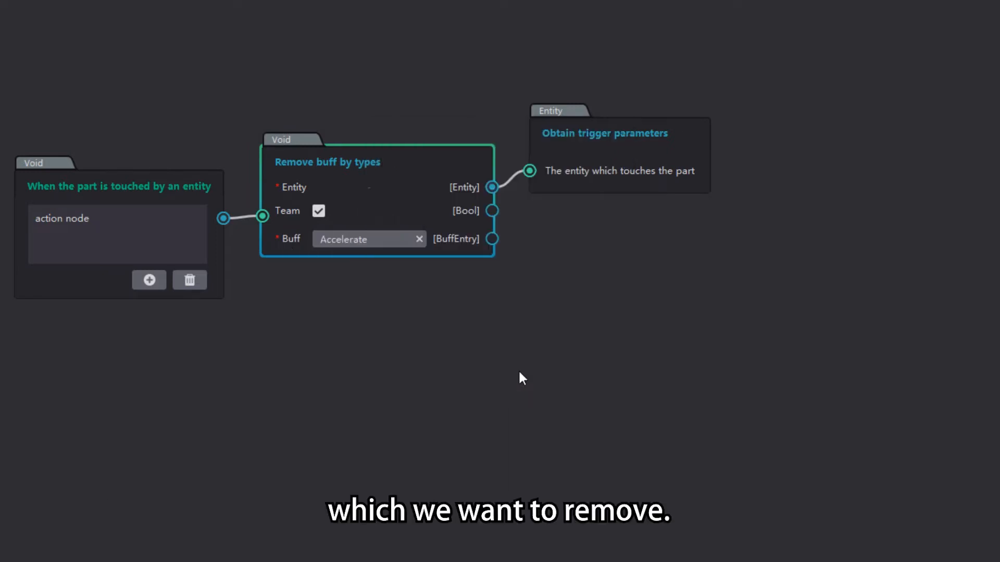
left_click(519, 332)
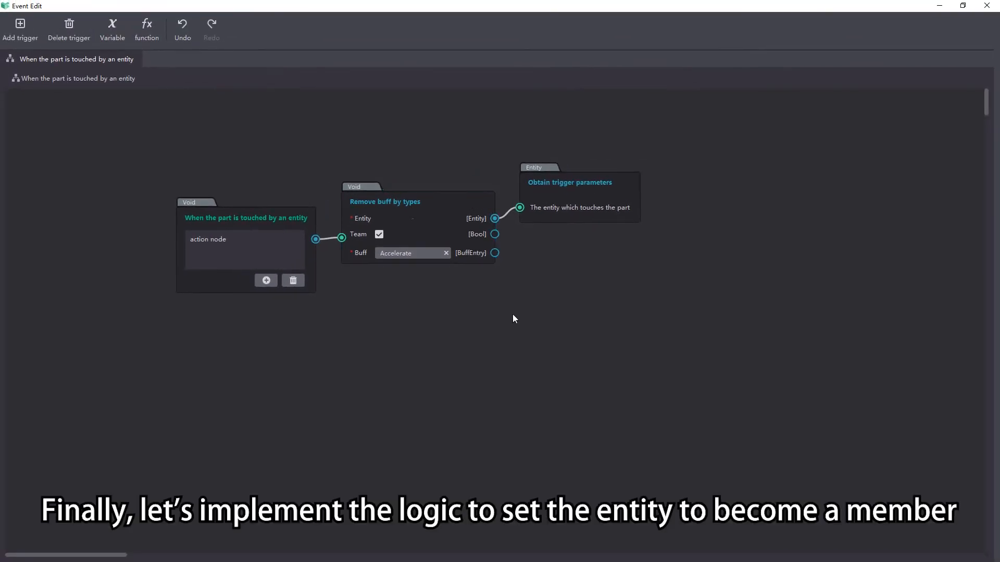
left_click(986, 7)
Create a "When the part is touched by an entity" trigger for the red part and reposition its node on the canvas
left_click(494, 341)
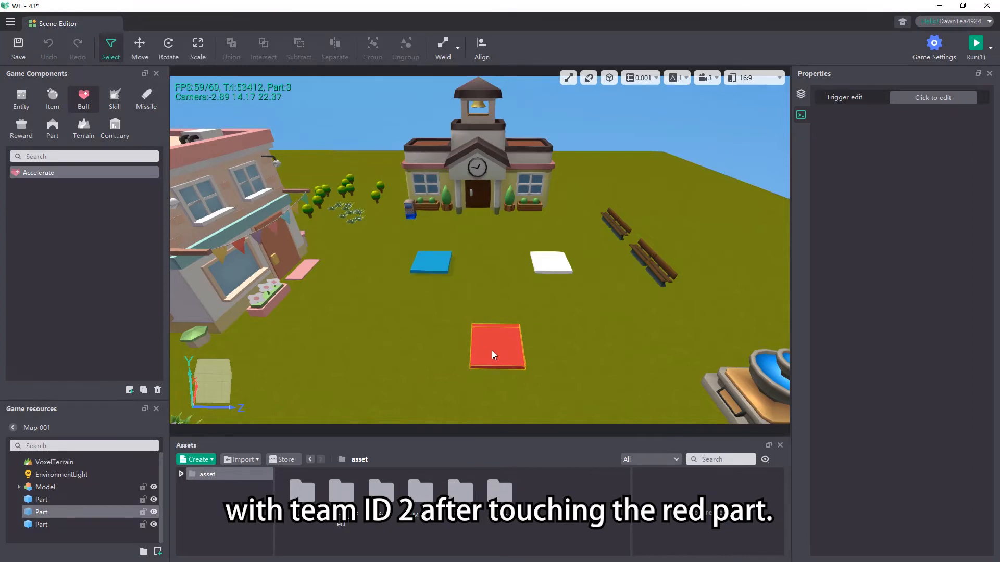
left_click(937, 97)
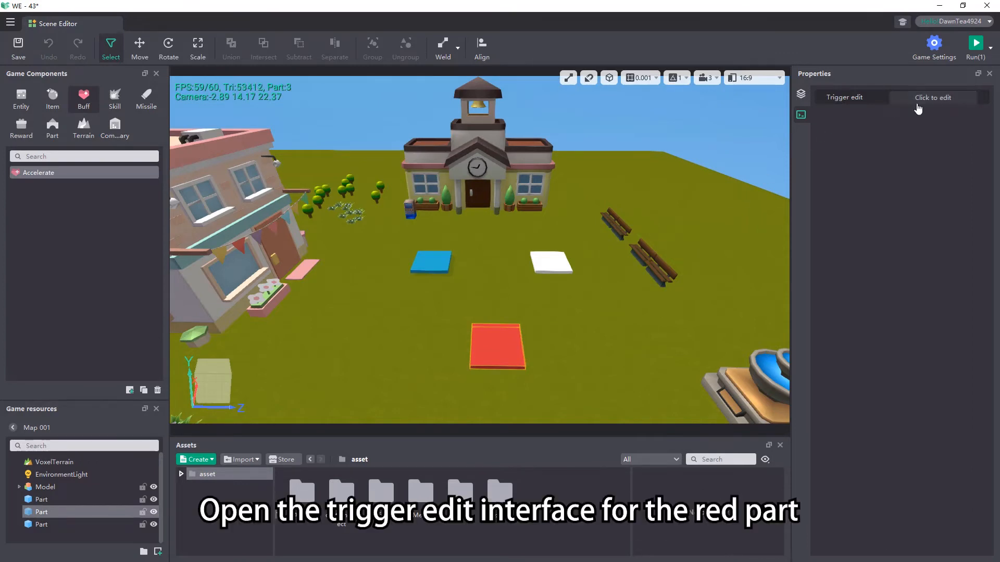
left_click(499, 315)
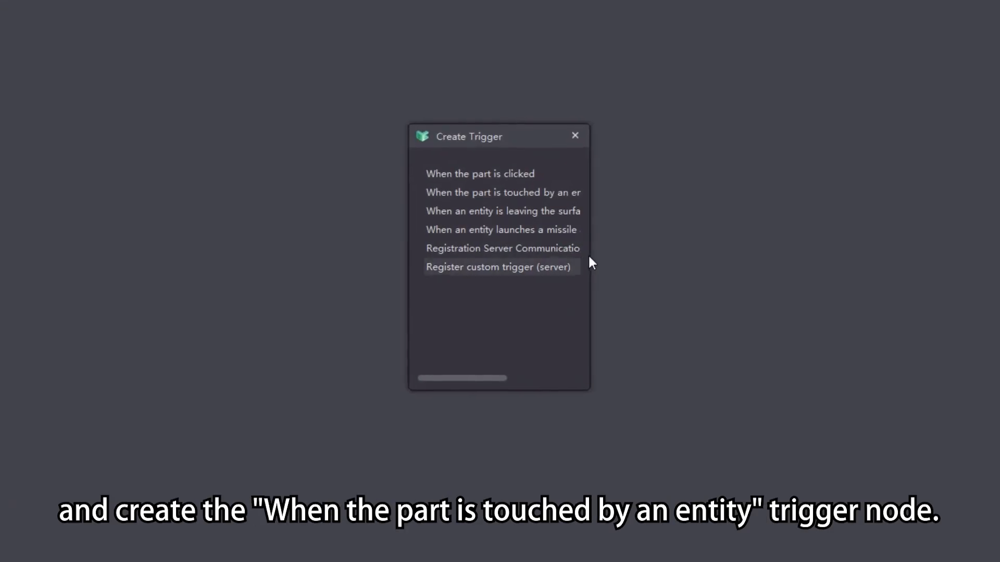
left_click_drag(590, 296, 716, 292)
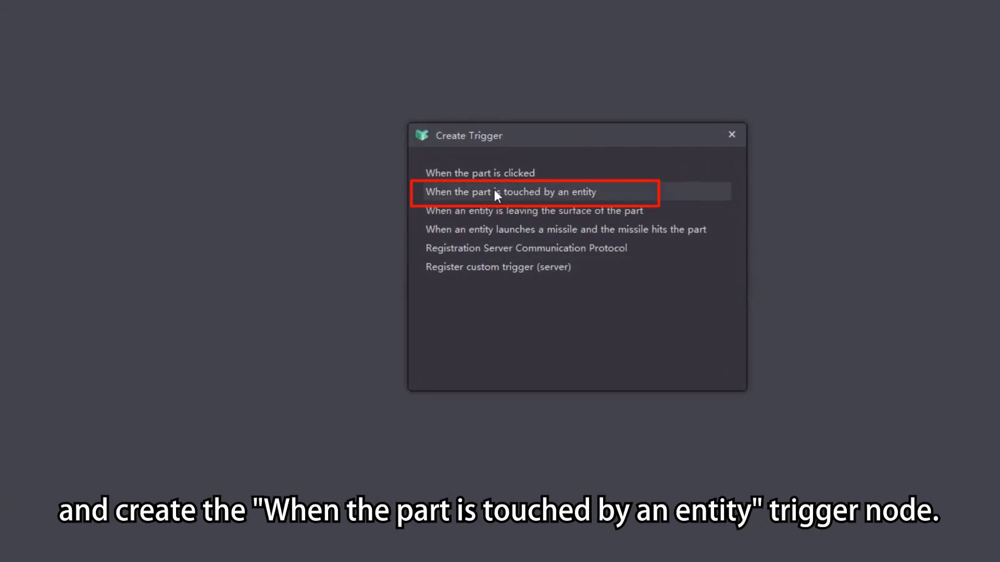
left_click(558, 194)
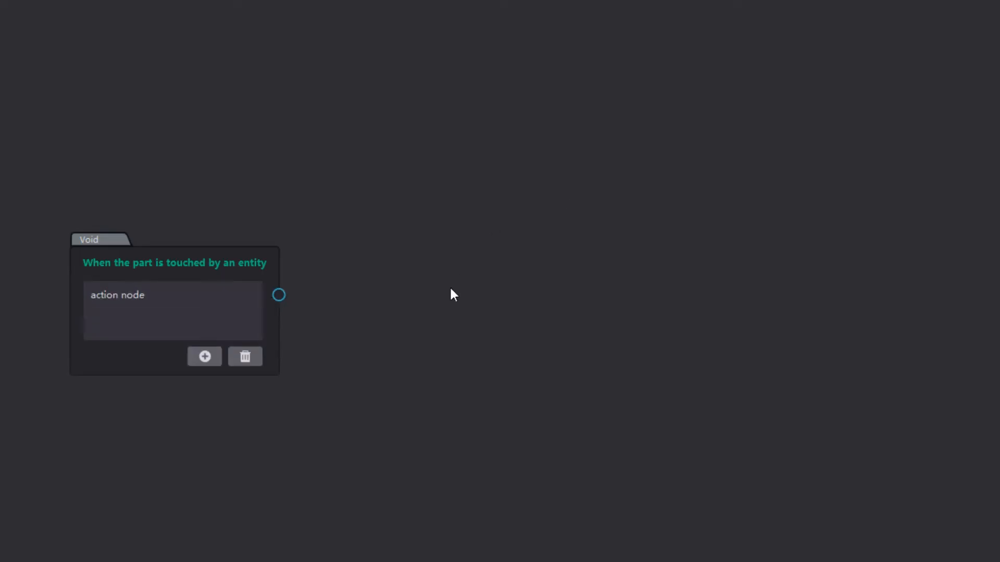
left_click_drag(237, 261, 202, 160)
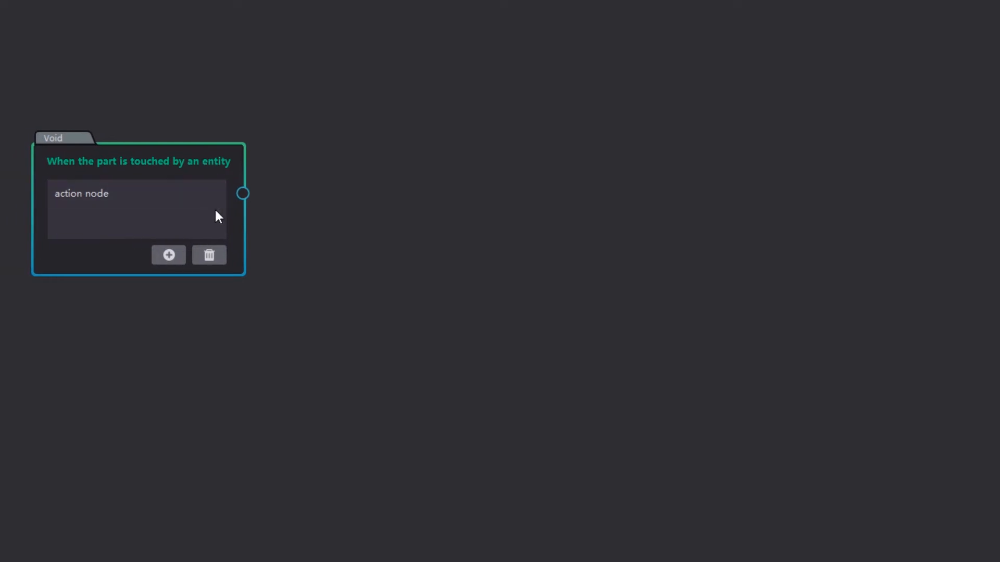
Attach the Team action "Set entity's team" to the red part's trigger and place the node beside it
left_click_drag(247, 195, 326, 59)
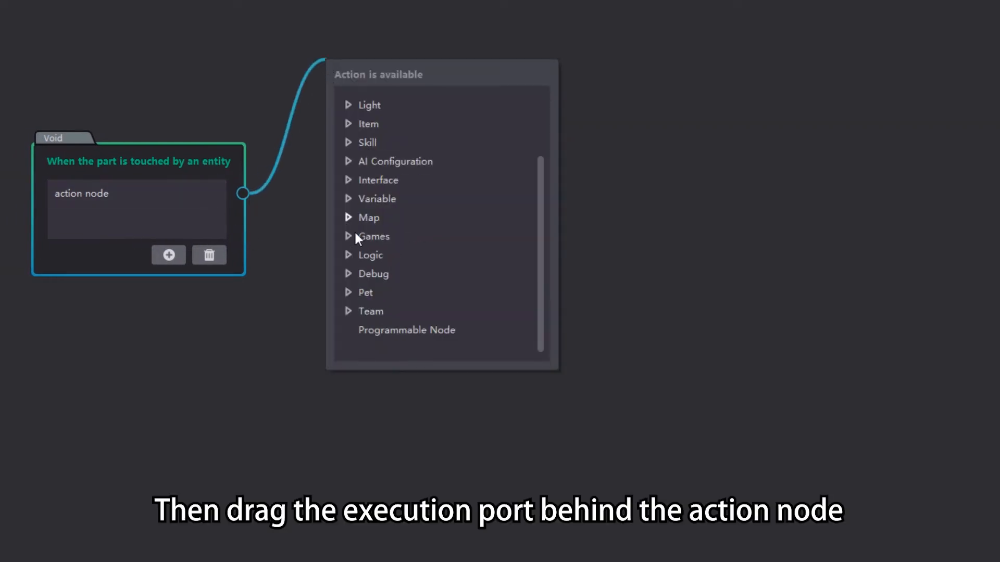
left_click(348, 311)
scroll(364, 308, "down", 3)
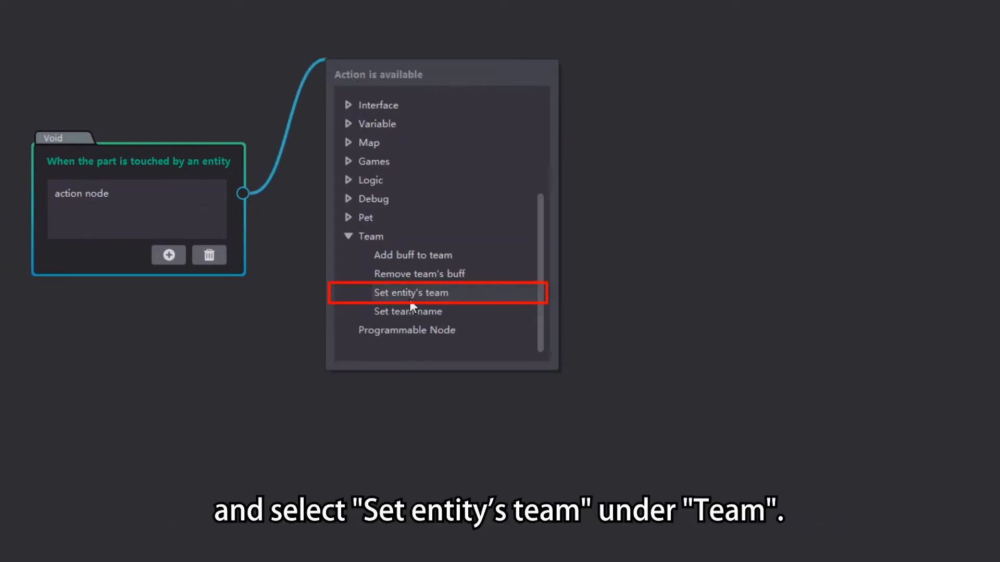
left_click(451, 292)
left_click_drag(473, 99, 434, 141)
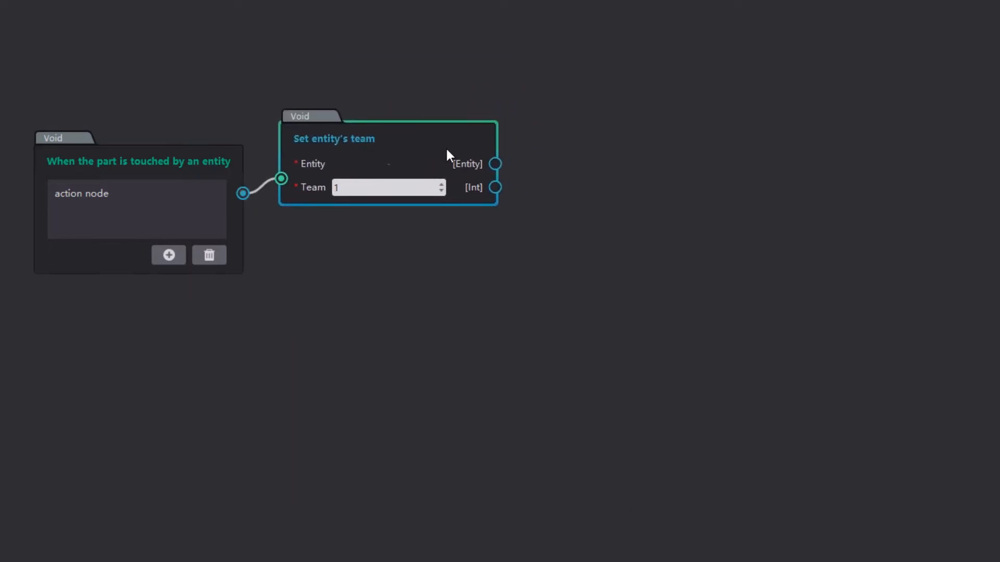
Set the Entity parameter of "Set entity's team" to "The entity which touches the part"
left_click_drag(493, 164, 534, 74)
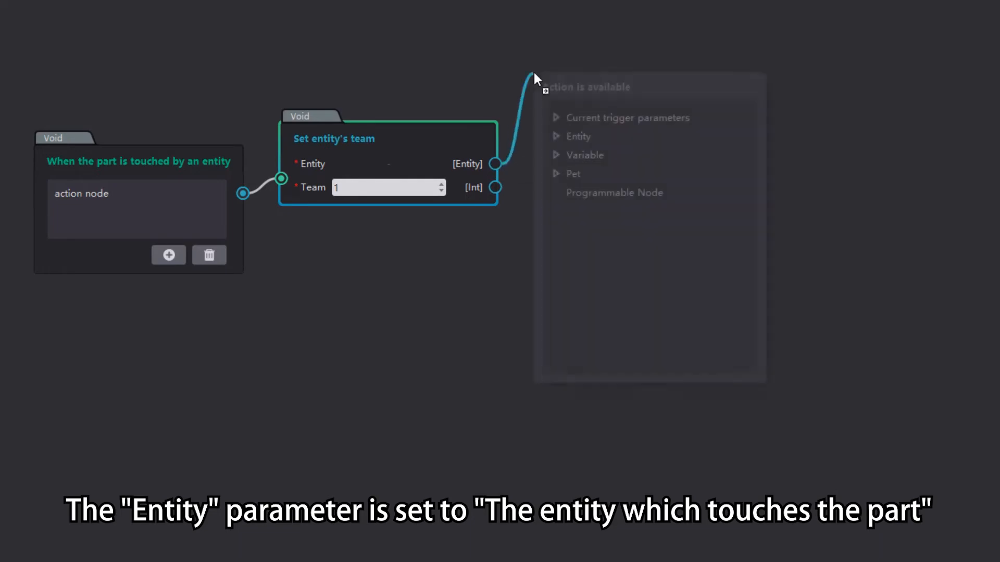
left_click(556, 116)
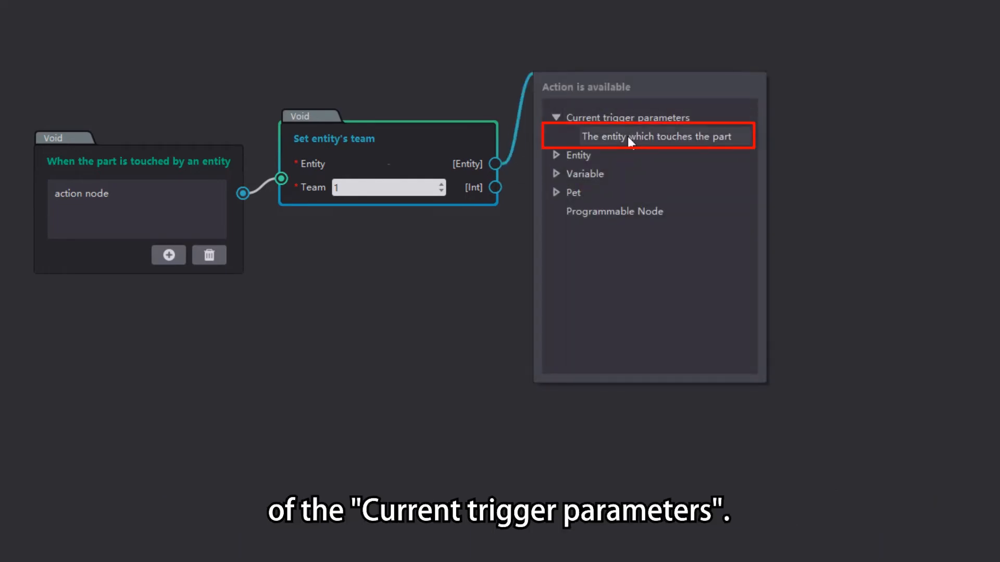
left_click(644, 138)
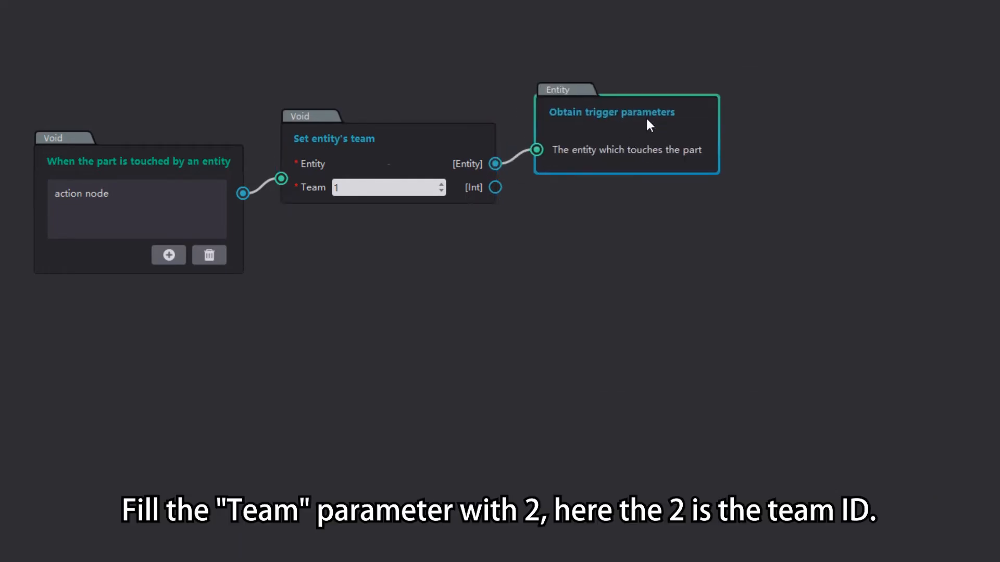
Set the Team parameter of the "Set entity's team" node to 2 and leave the red part's event editor
left_click(318, 199)
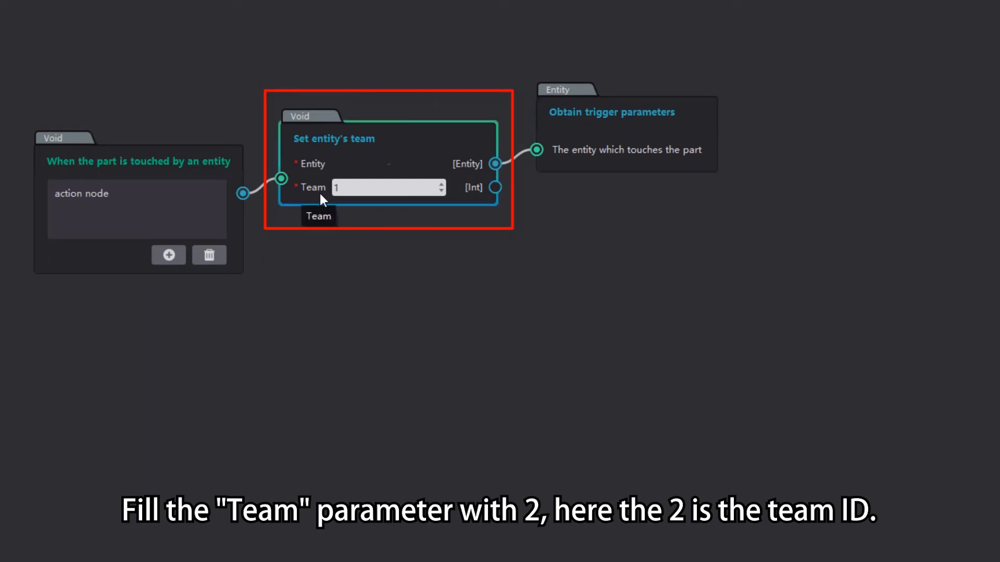
left_click(364, 187)
double_click(335, 187)
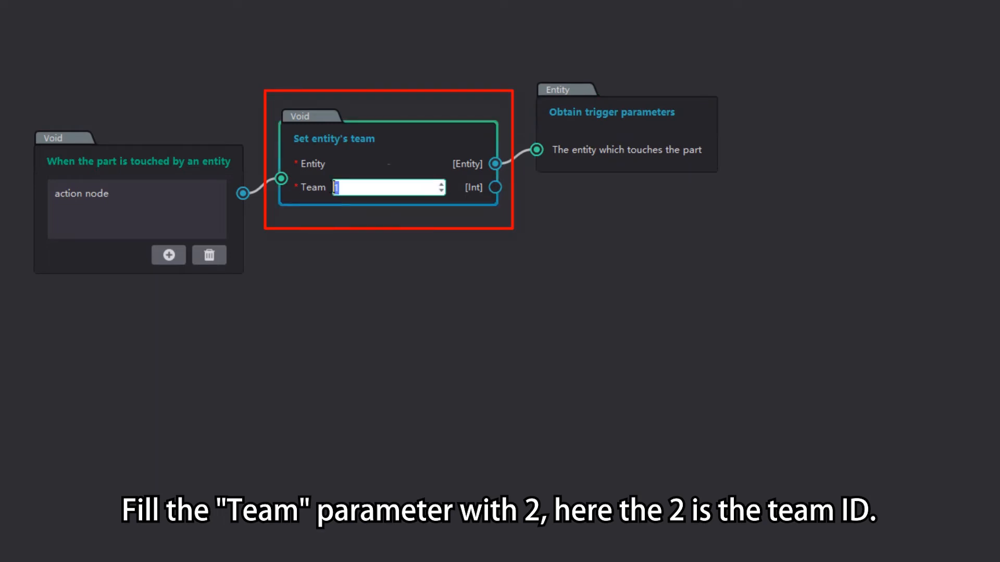
type("2")
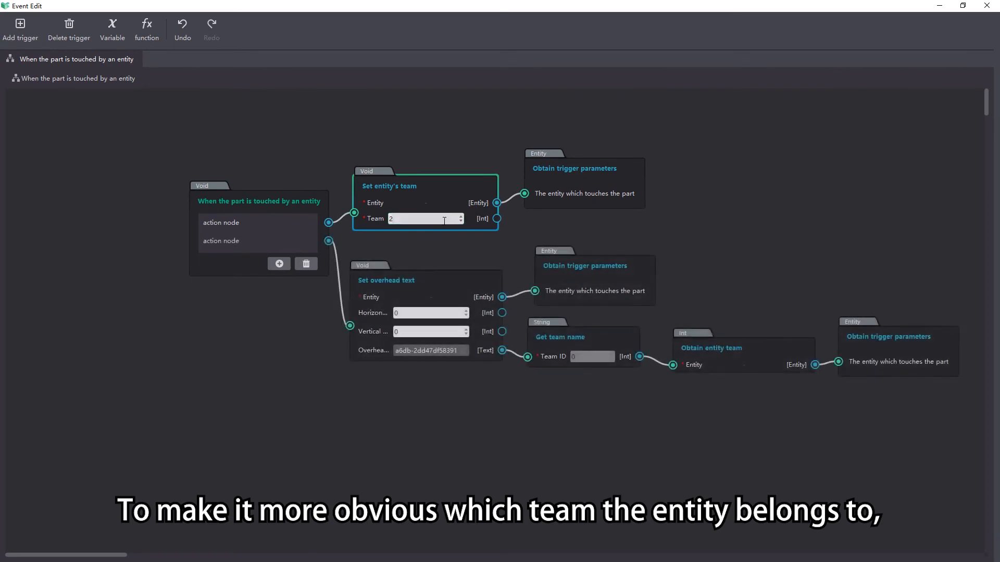
mouse_move(440, 255)
left_mouse_down()
mouse_move(801, 348)
mouse_move(870, 384)
left_mouse_up()
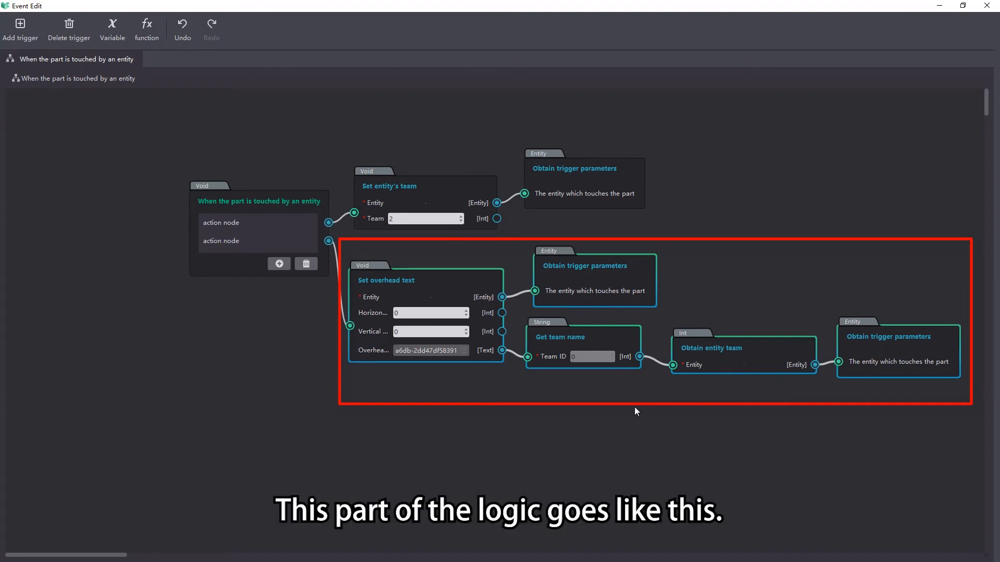
left_click(939, 5)
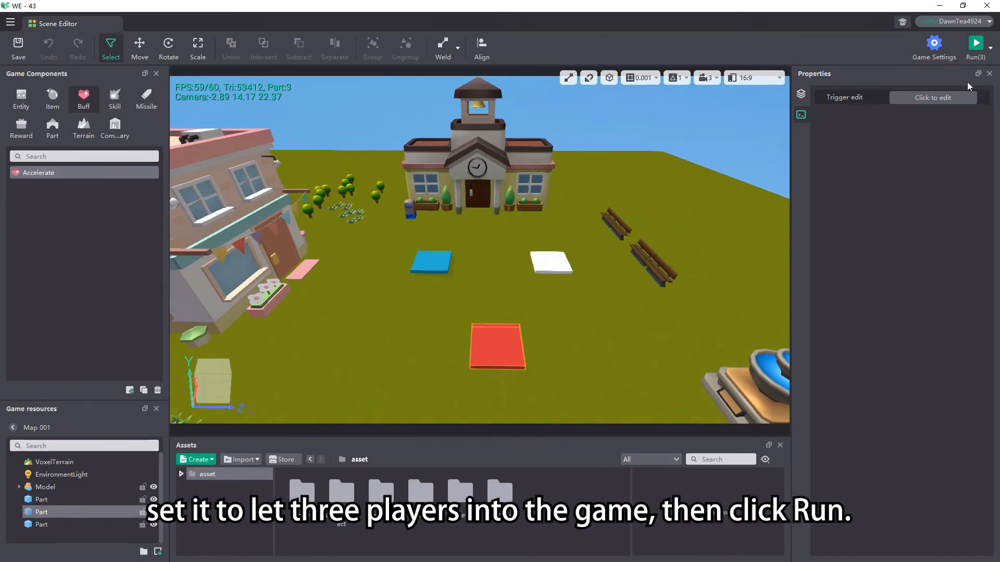
Run the game with three players and walk the team1 player onto the white part to test adding the team acceleration buff
left_click(975, 44)
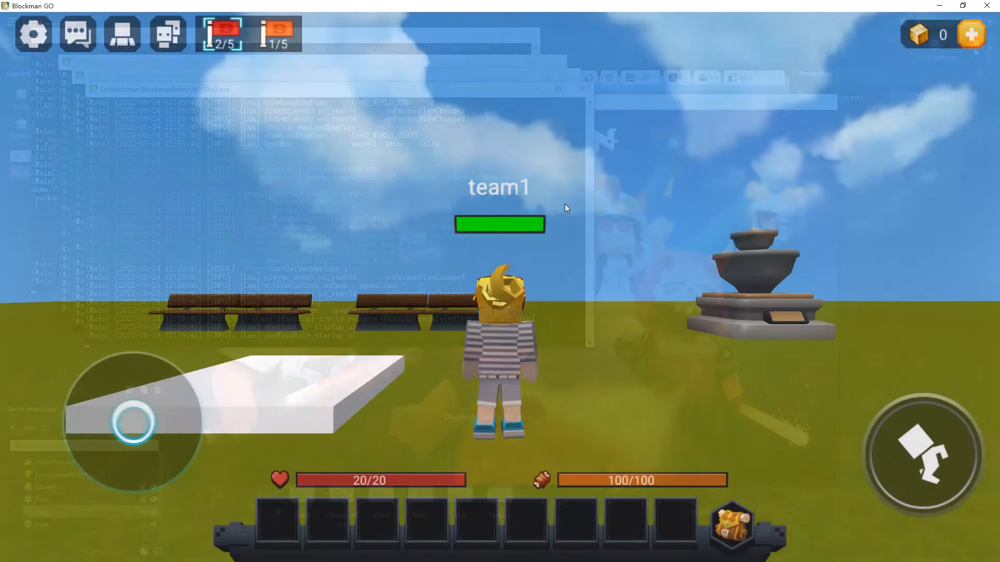
key("w")
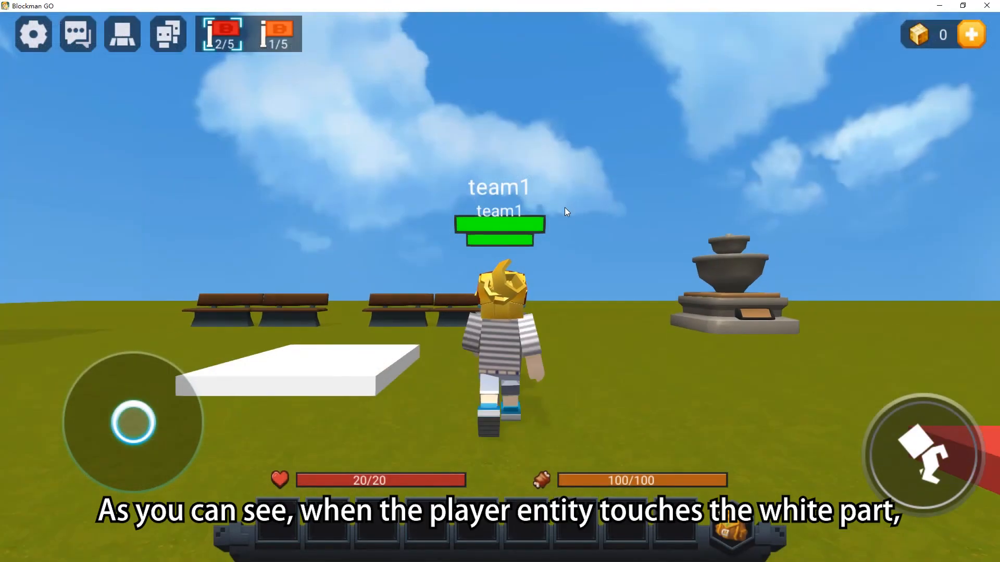
key("a")
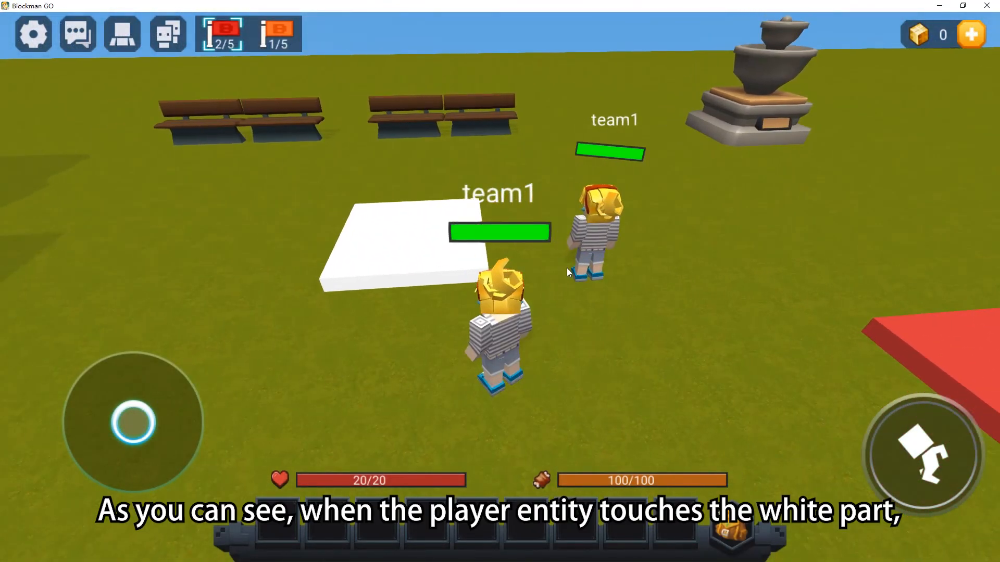
key("a")
key("w")
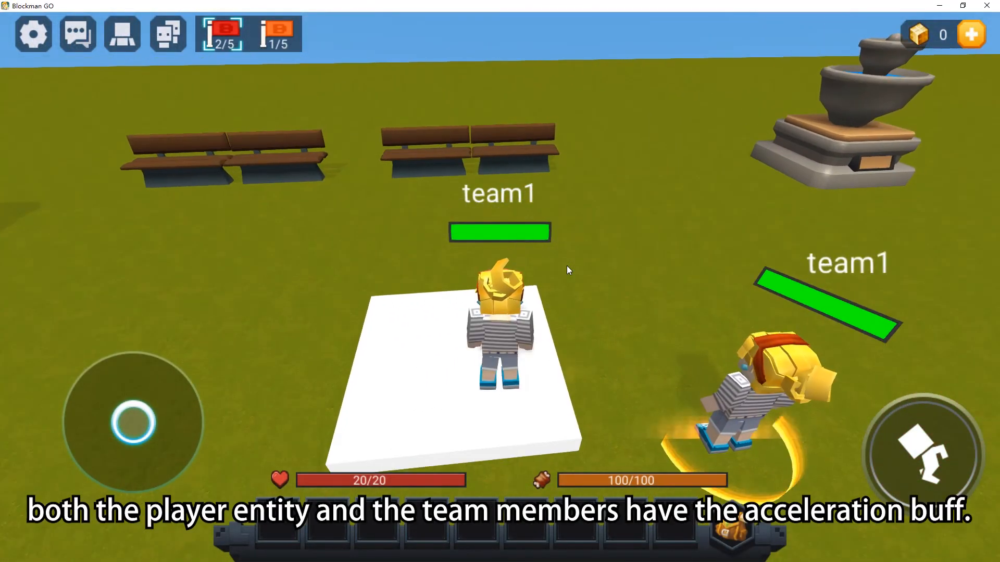
Turn the view and walk the team1 player across the blue part to test removing the acceleration buff
key("s")
left_click_drag(567, 266, 623, 233)
key("d")
key("w")
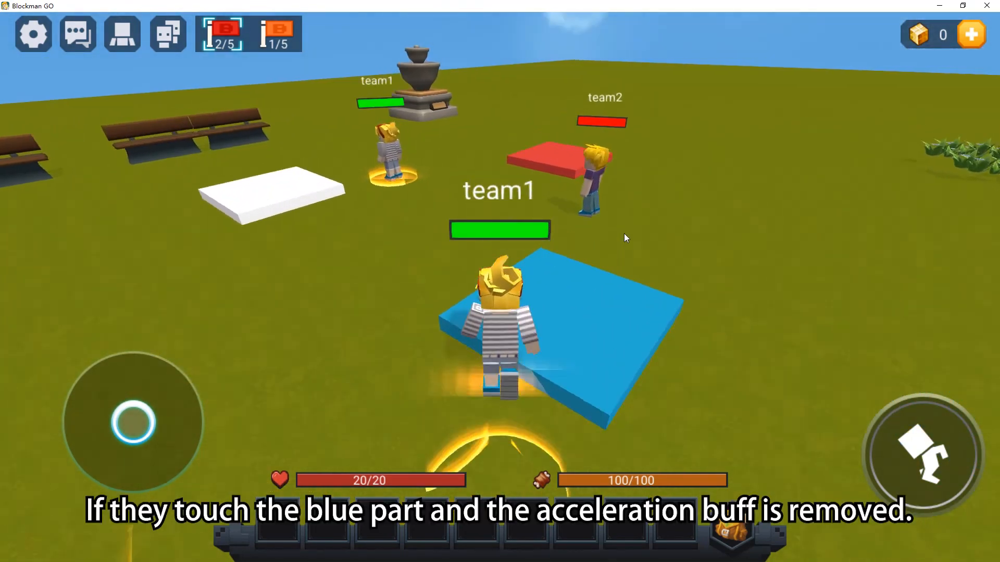
key("a")
Walk the team1 player back over the white part to test the acceleration buff again
key("a")
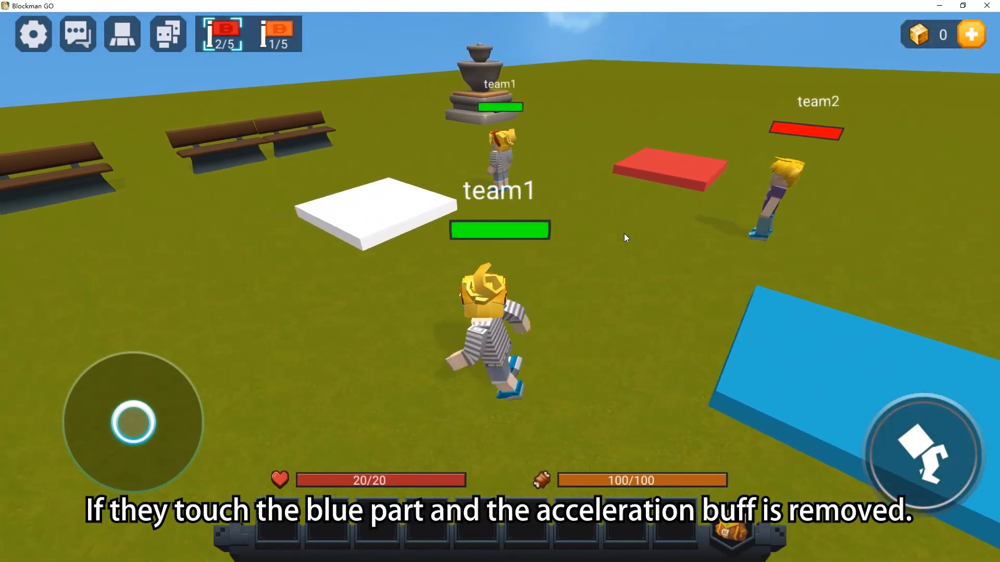
key("w")
key("a")
key("s")
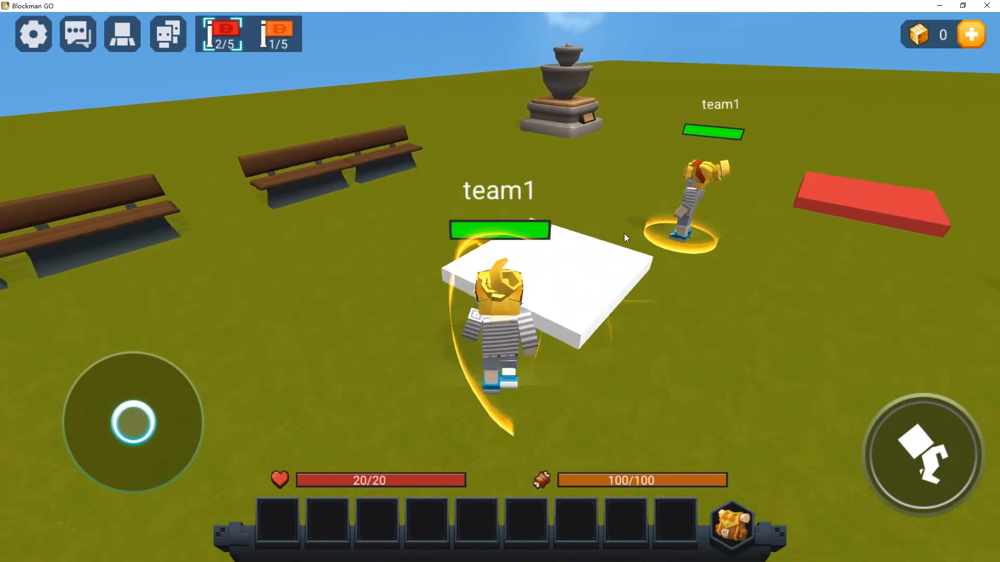
Return the accelerated team1 player to the blue part to repeat the buff removal test
key("d")
key("s")
key("d")
key("a")
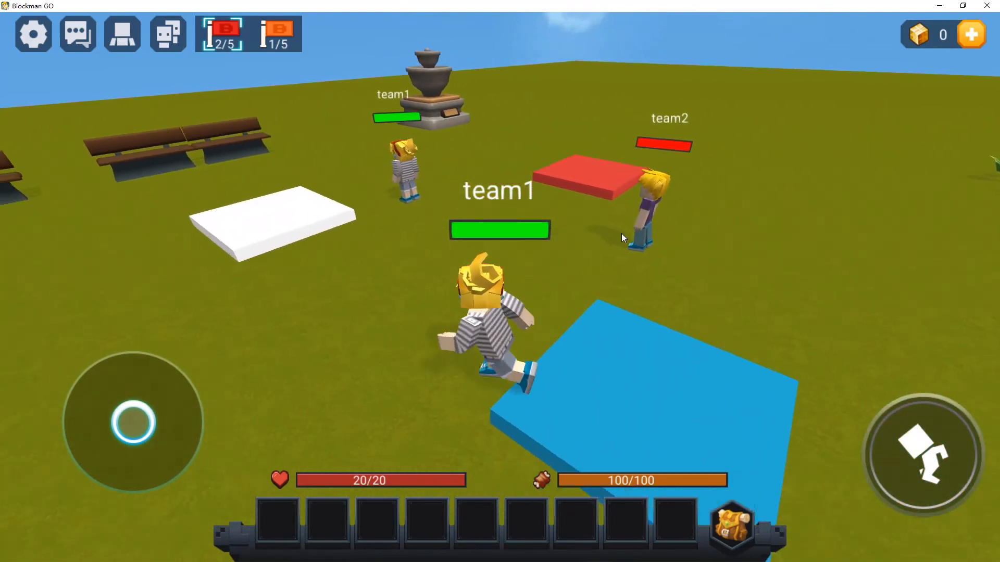
Walk the team1 player onto the red part to test the move to team 2
key("w")
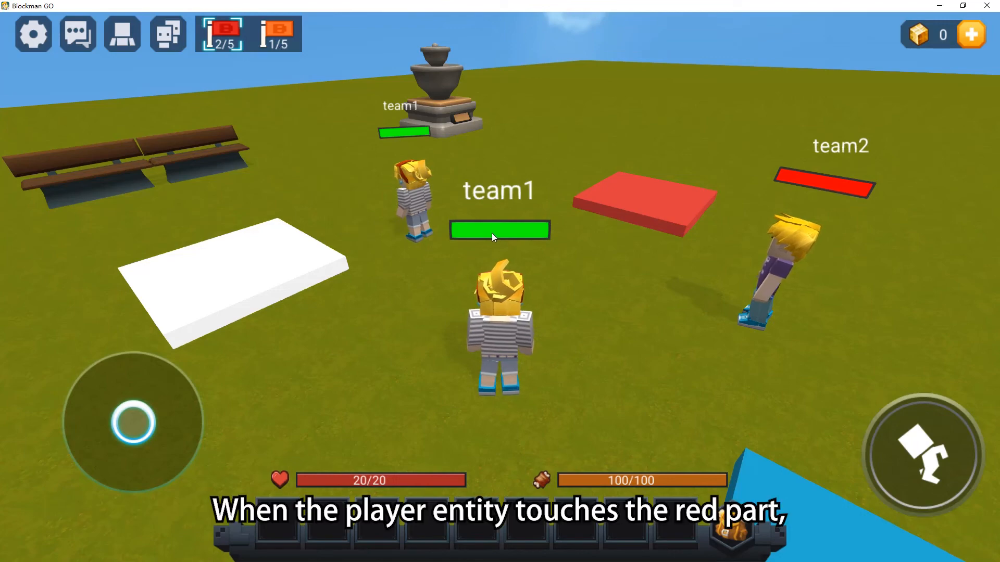
key("s")
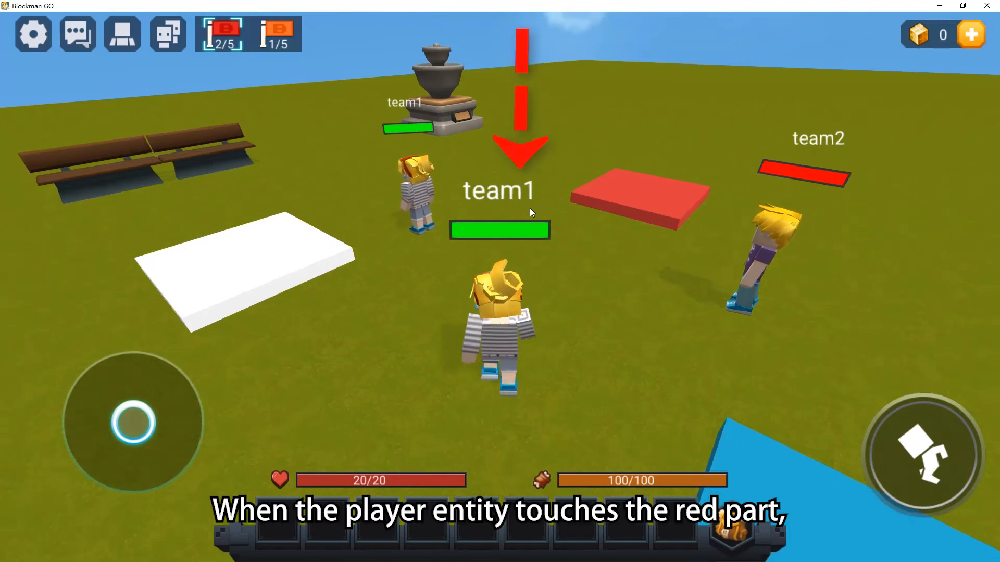
key("w")
key("d")
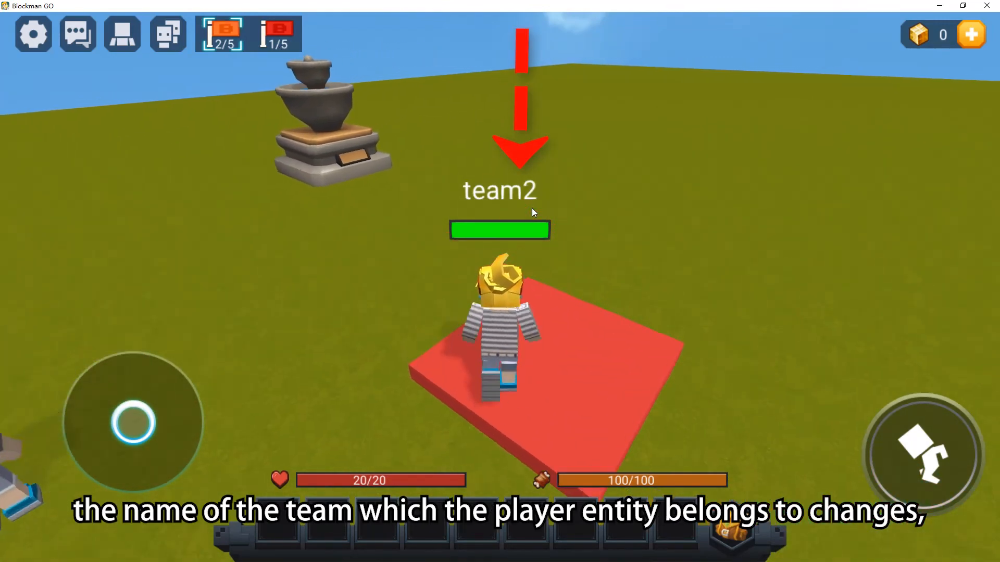
Walk the team2 player off the red part and onto the white part to test the buff for the new team
key("s")
key("a")
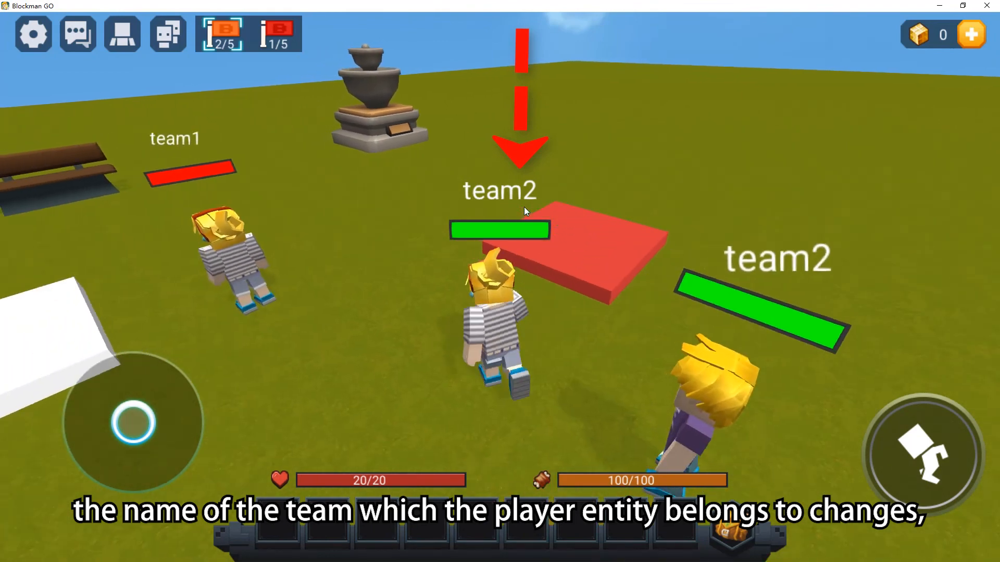
key("s")
key("d")
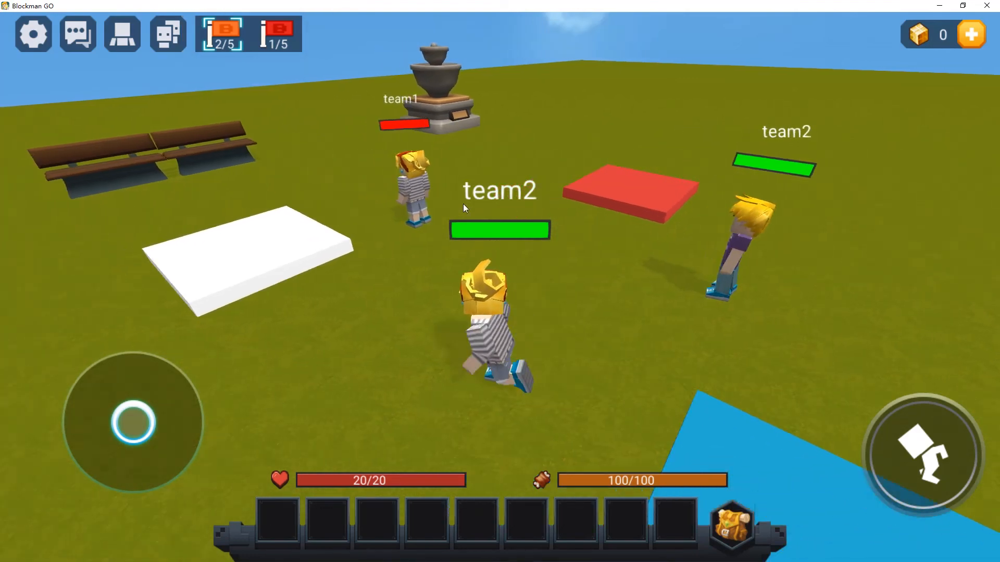
key("w")
key("a")
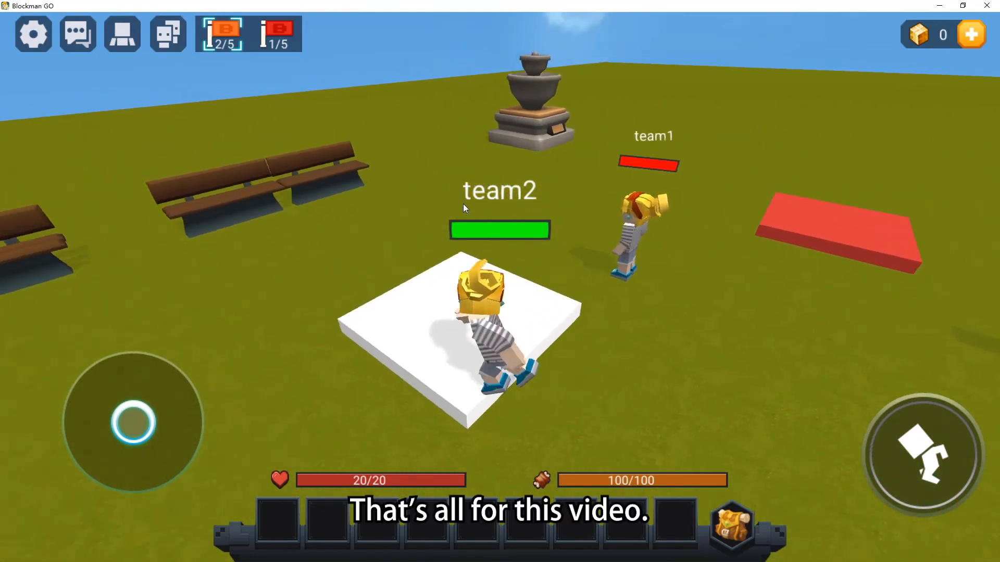
Turn the view toward the other players and walk the team2 player from the white part to the blue part
key("s")
key("d")
left_click_drag(464, 204, 643, 204)
key("w")
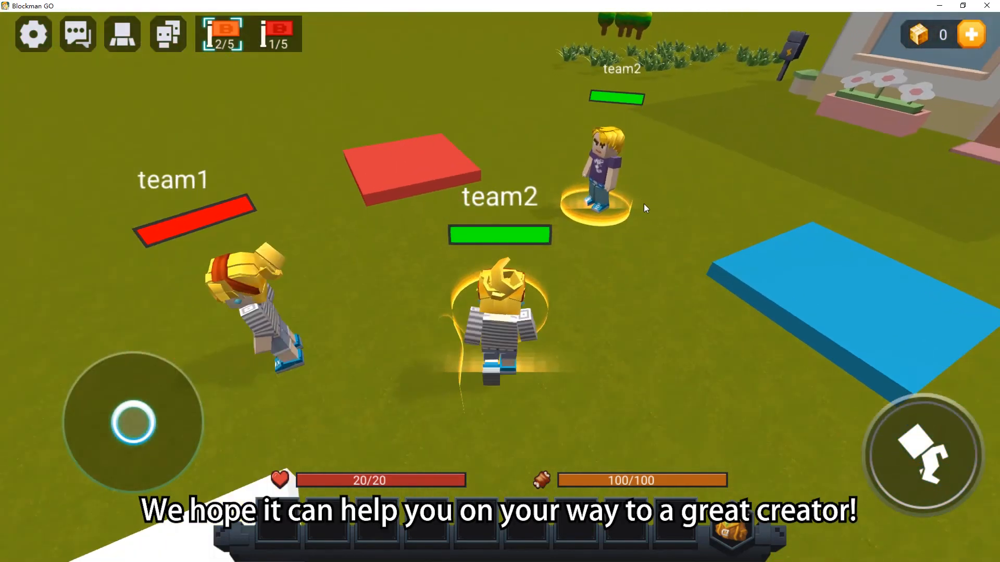
key("s")
key("d")
key("w")
Walk the team2 player back to the white part and across to the blue part to retest both buff triggers
key("a")
key("s")
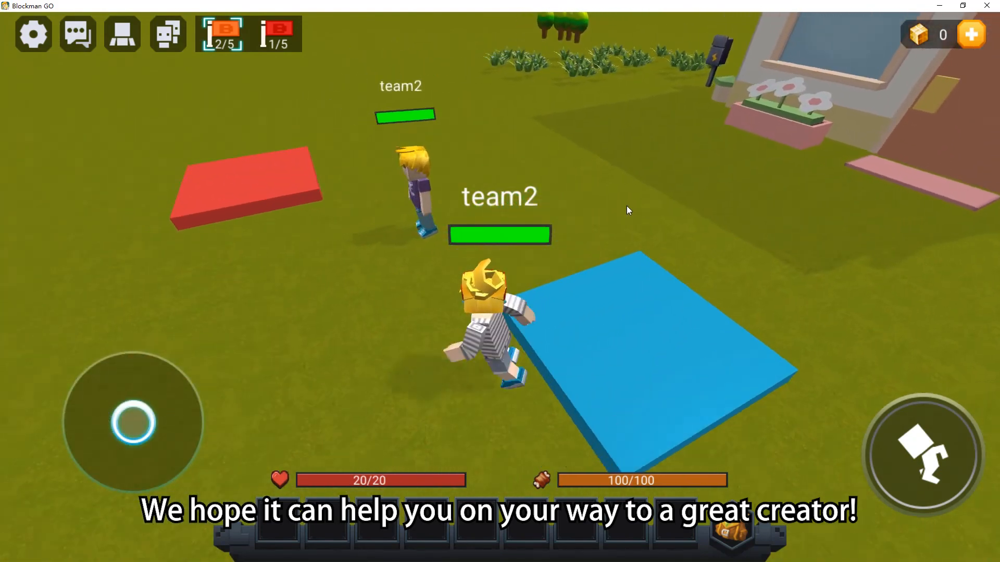
key("d")
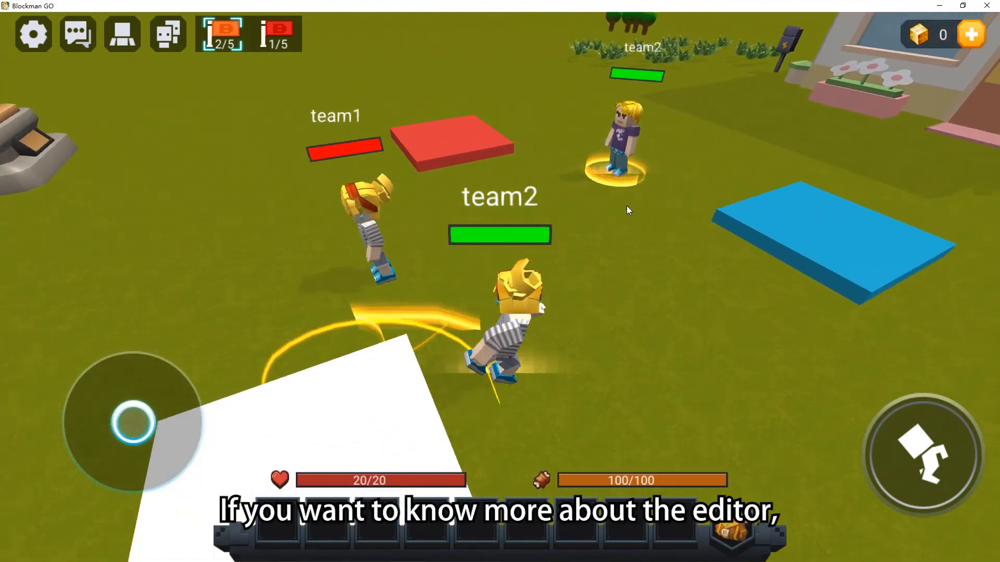
key("w")
key("d")
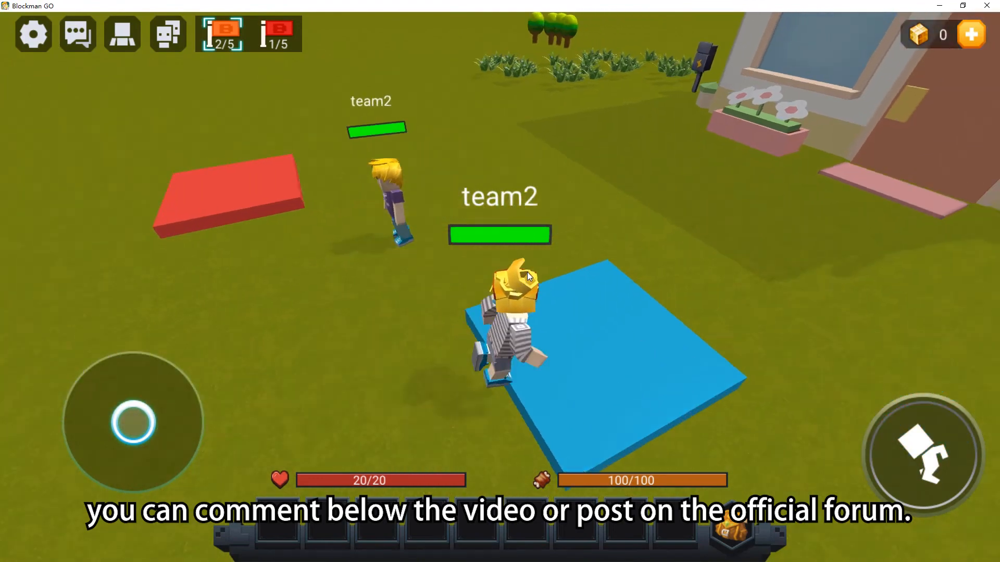
Repeat the team2 player's round trip over the white part, ending on the blue part
key("a")
key("s")
key("a")
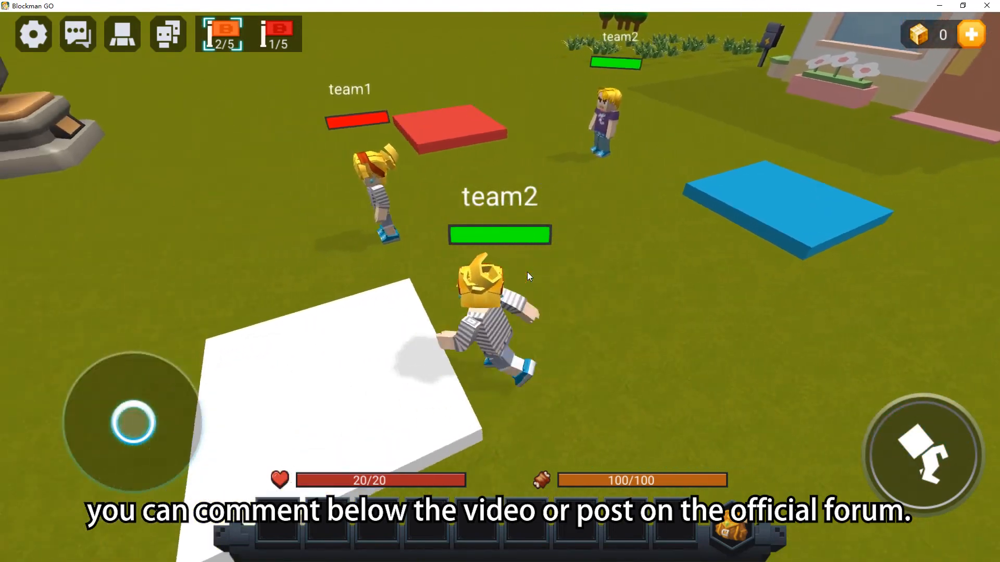
key("d")
key("d")
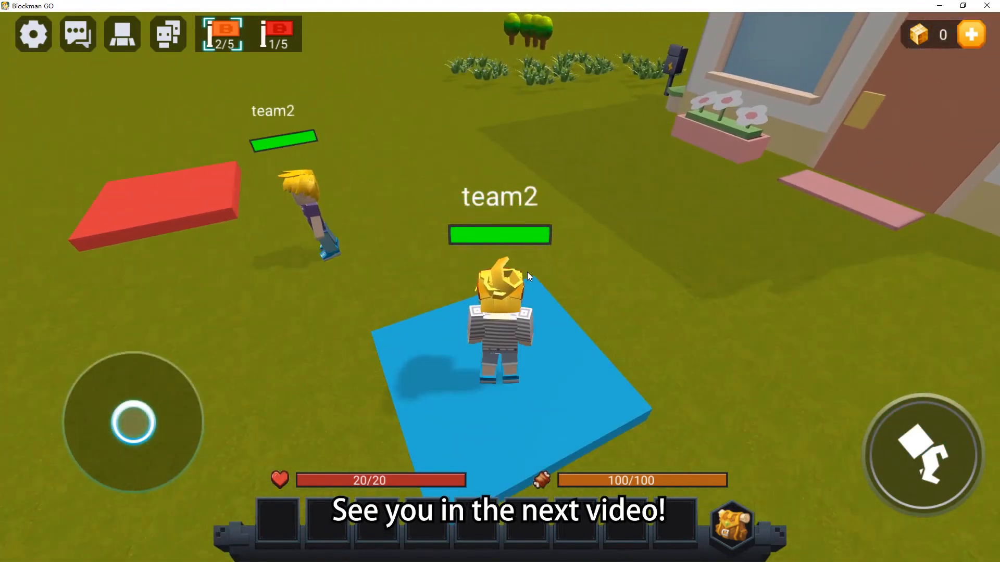
key("a")
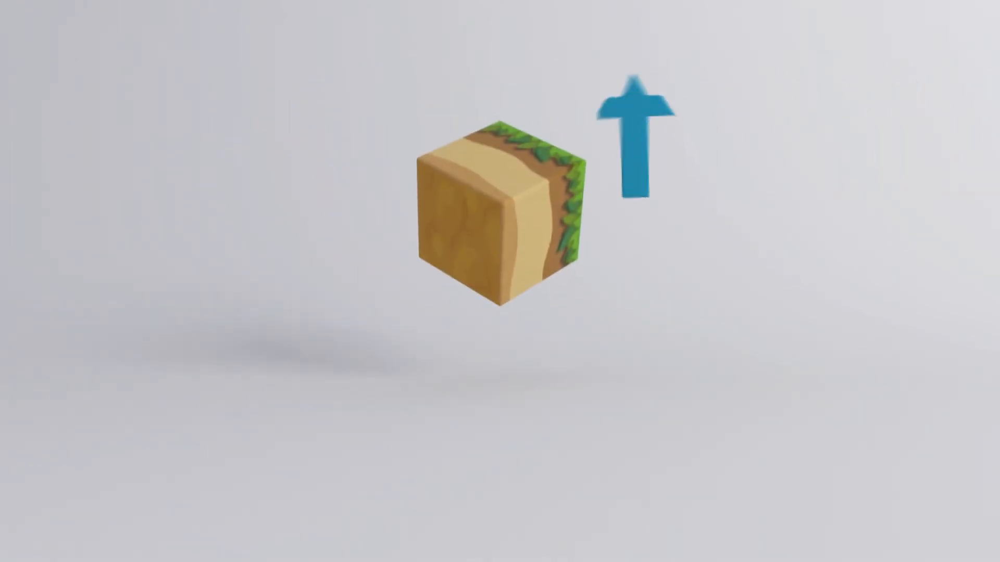